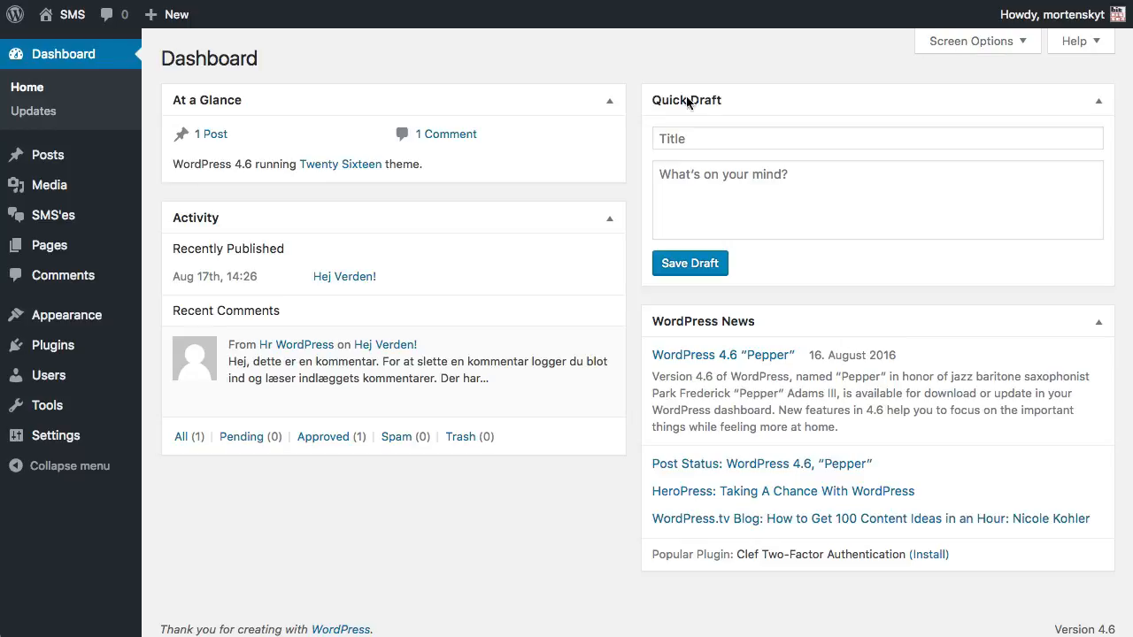
# Open the SMS plugin's Recipient groups page from the SMS'es menu
pyautogui.moveTo(110, 223)
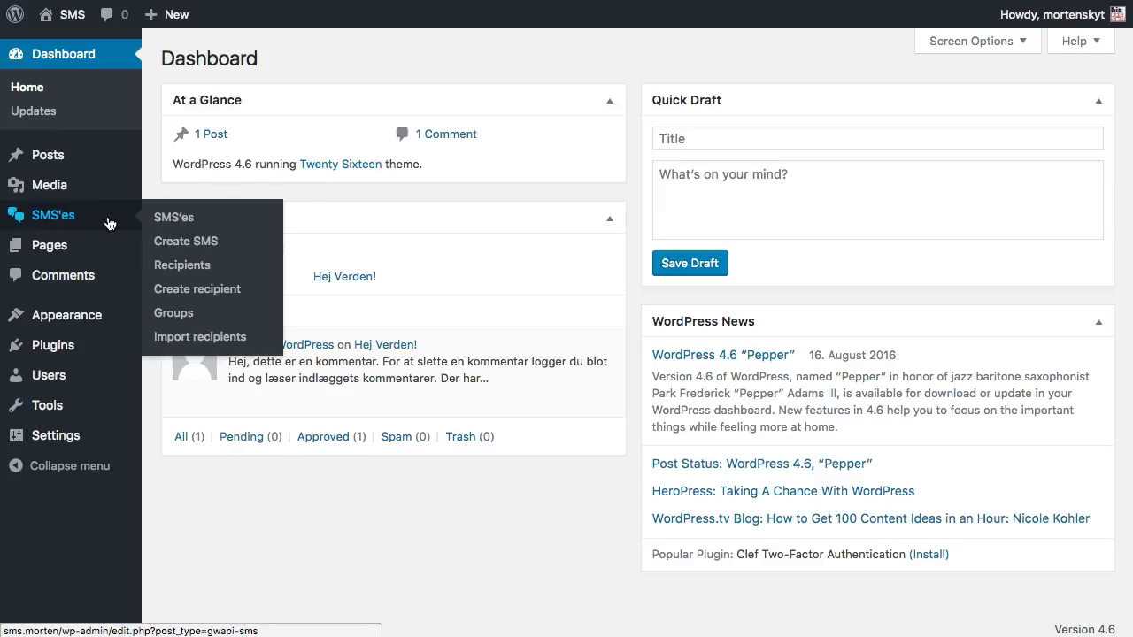
pyautogui.click(174, 313)
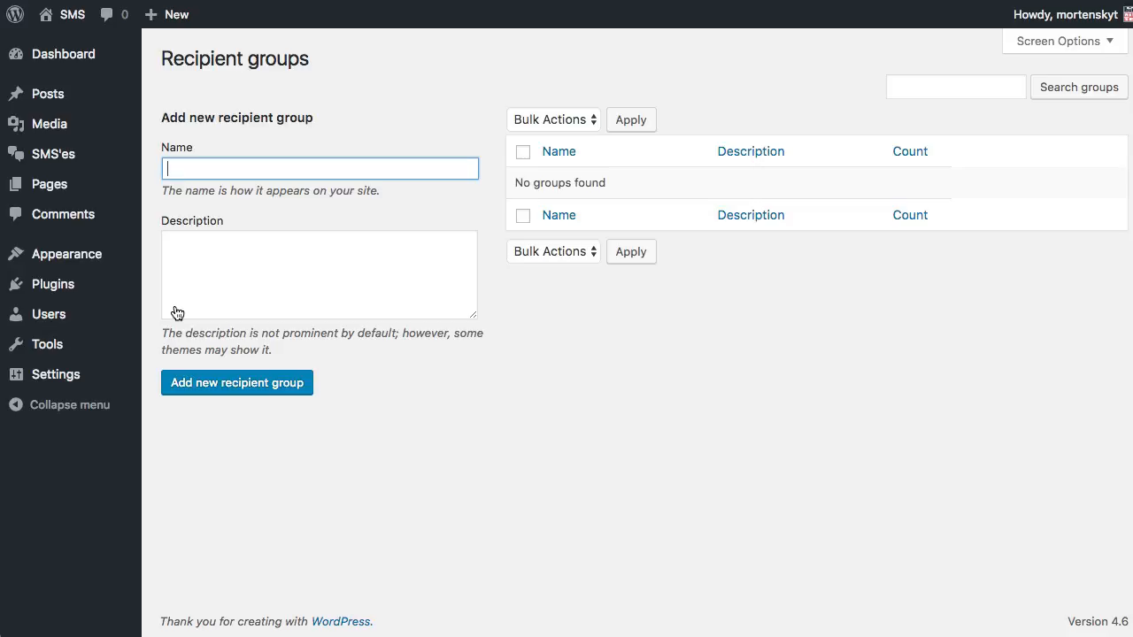
# Create two recipient groups named Legos and Barbies
pyautogui.write('Legos')
pyautogui.press('Return')
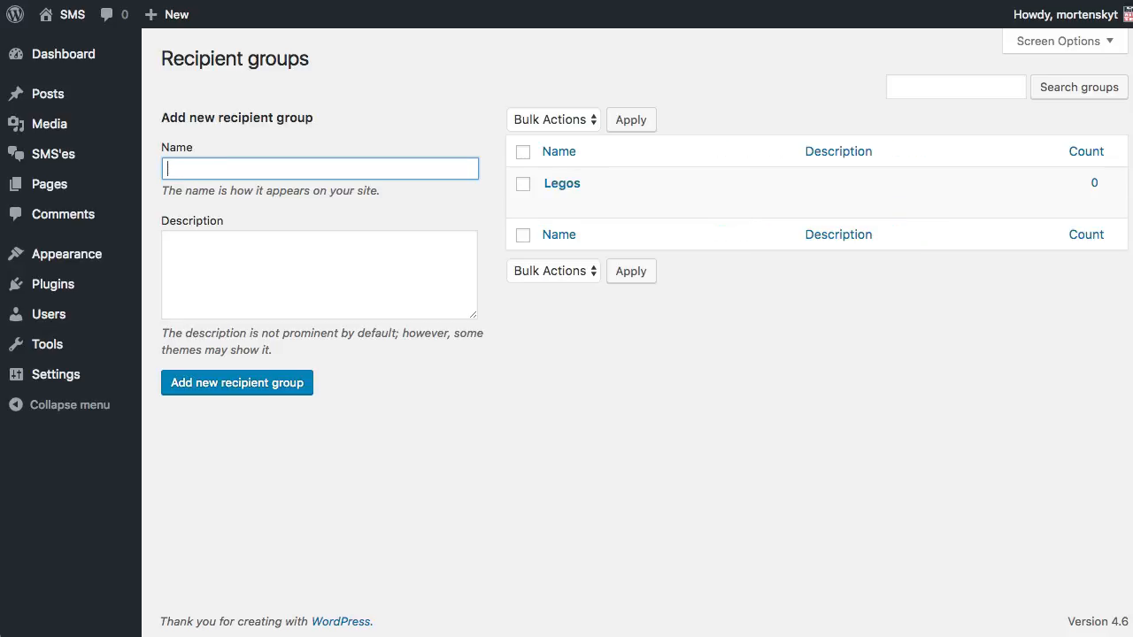
pyautogui.write('Barbies')
pyautogui.press('Return')
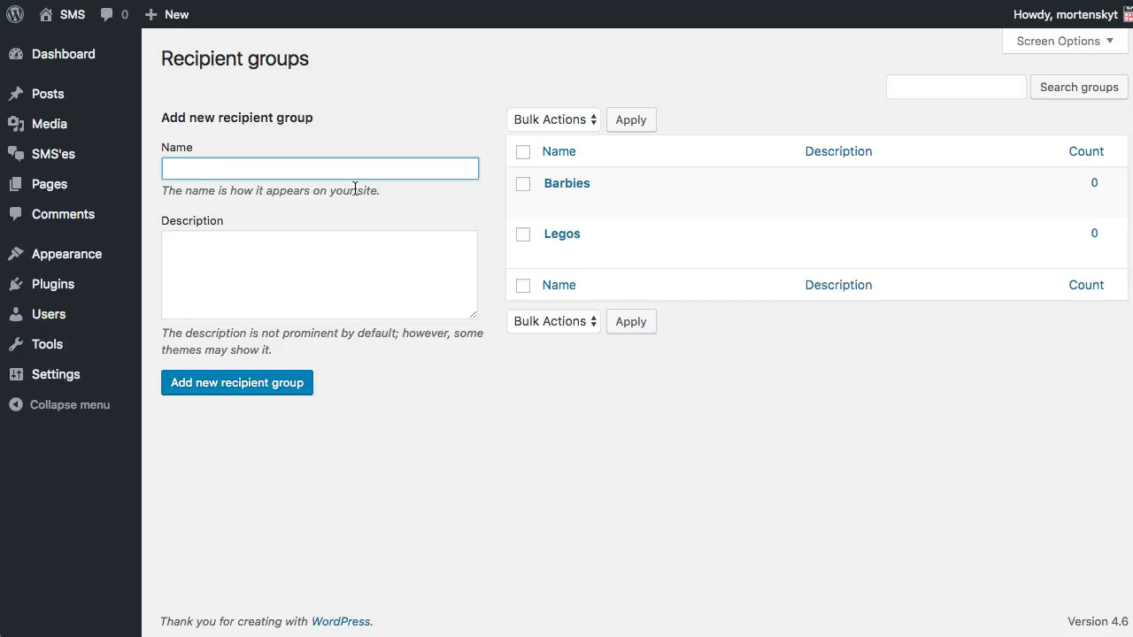
# Publish a first recipient with a name and phone number in the Legos group
pyautogui.moveTo(95, 161)
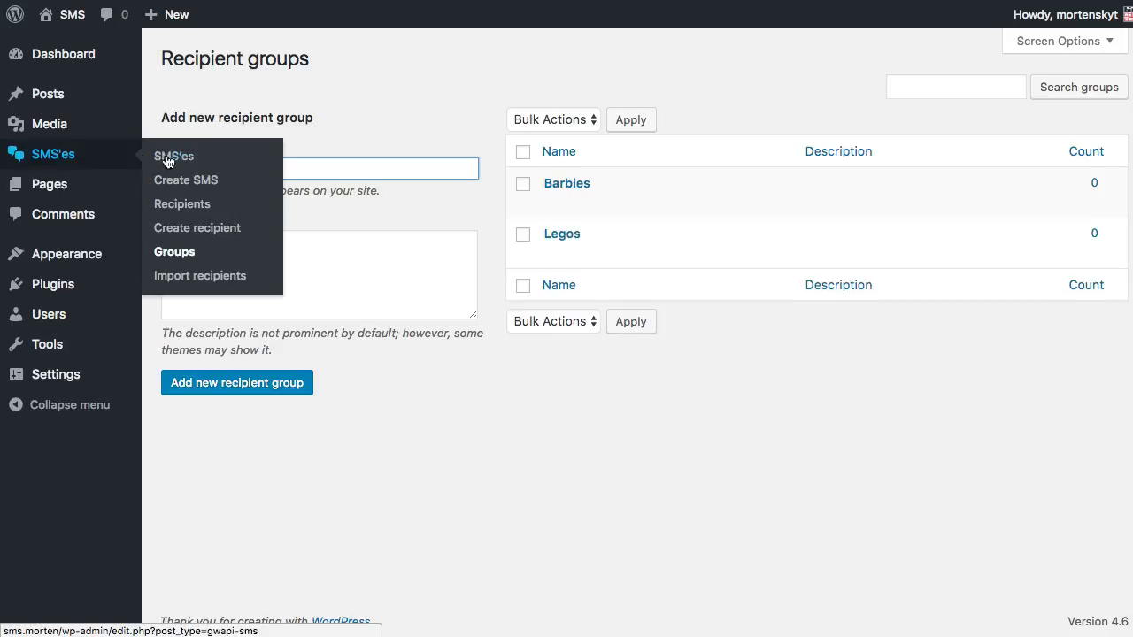
pyautogui.click(189, 234)
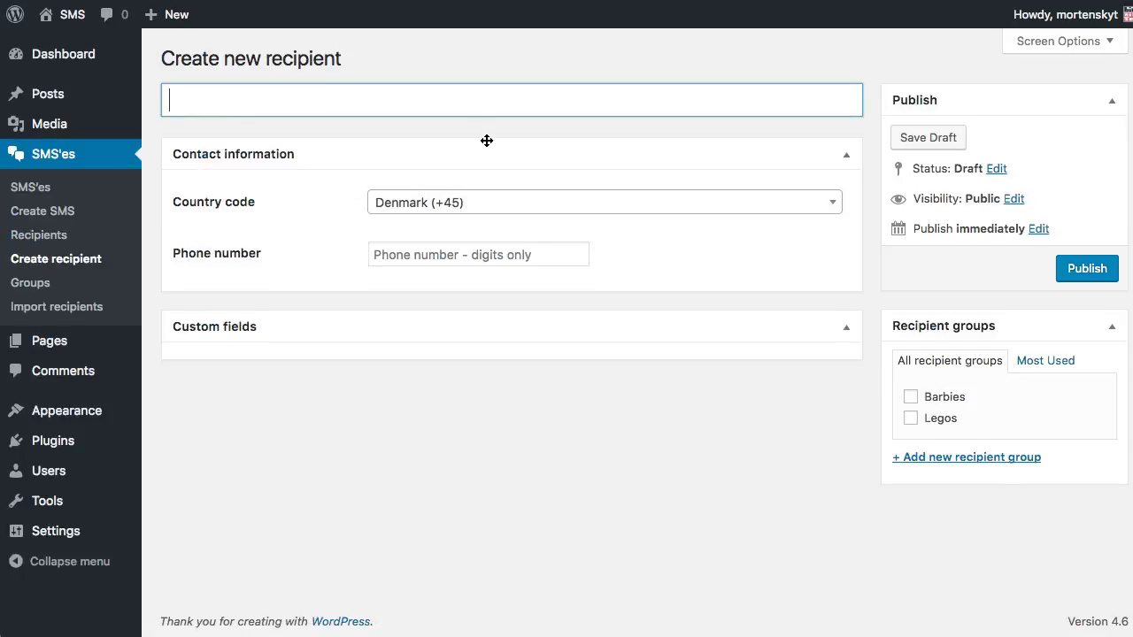
pyautogui.write('Morten')
pyautogui.click(533, 258)
pyautogui.write('123345')
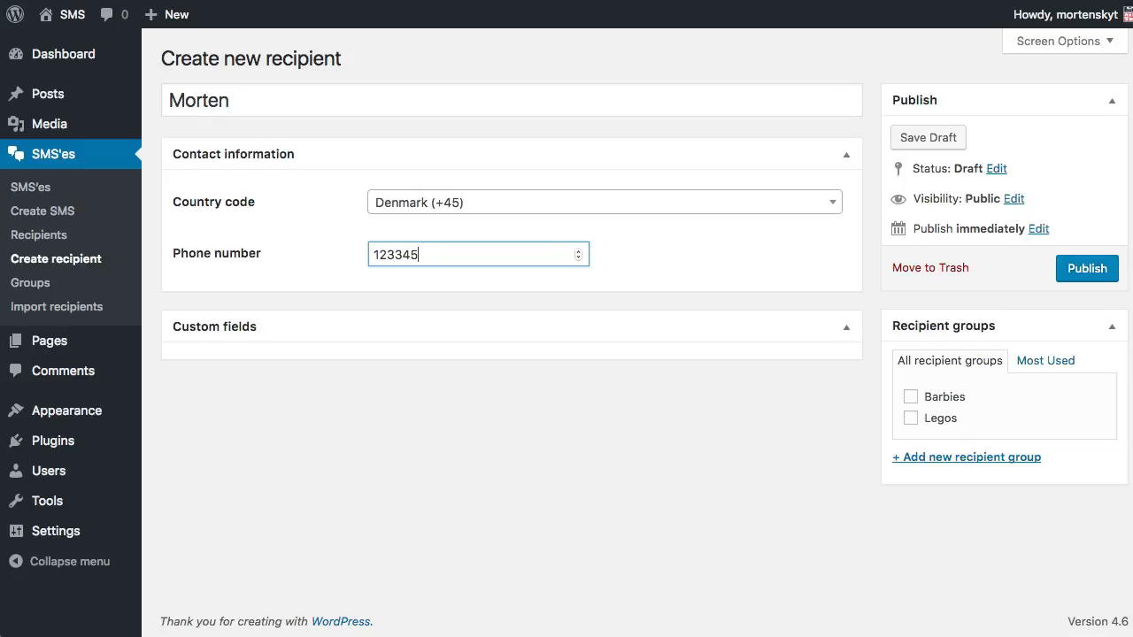
pyautogui.write('678')
pyautogui.press('BackSpace')
pyautogui.click(929, 421)
pyautogui.click(1105, 269)
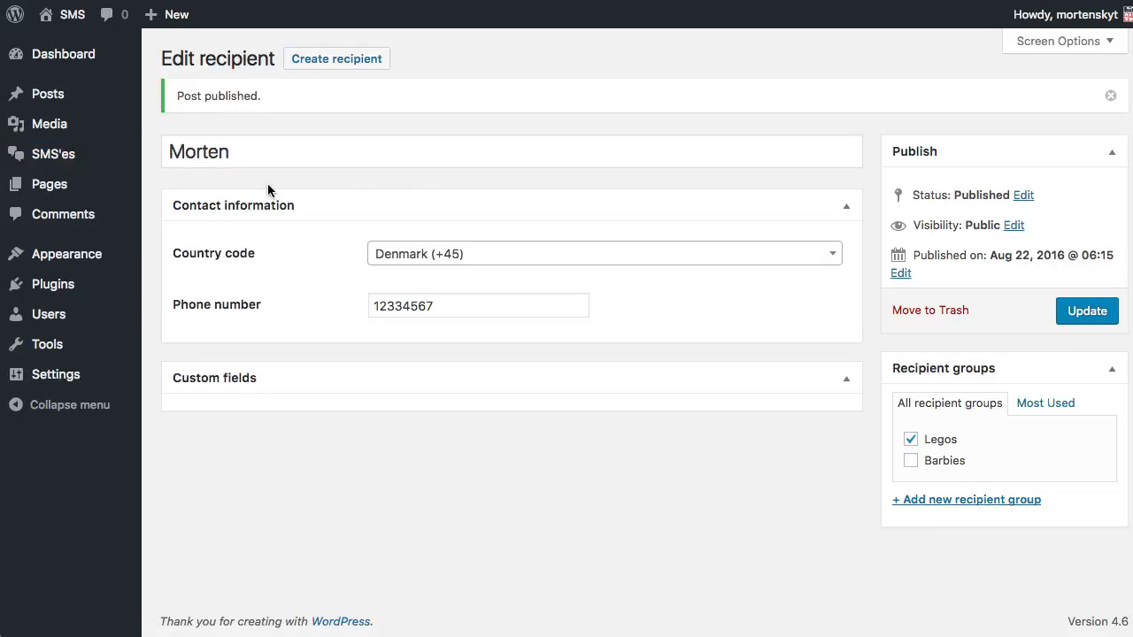
# Publish a second recipient with a name and phone number in the Barbies group
pyautogui.moveTo(55, 157)
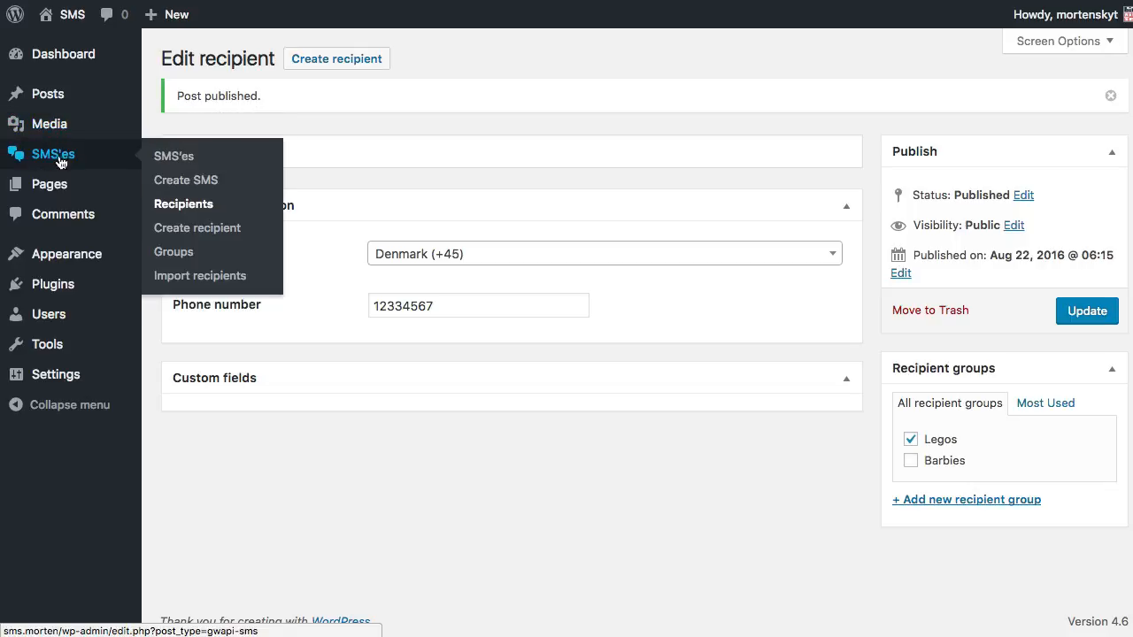
pyautogui.click(180, 228)
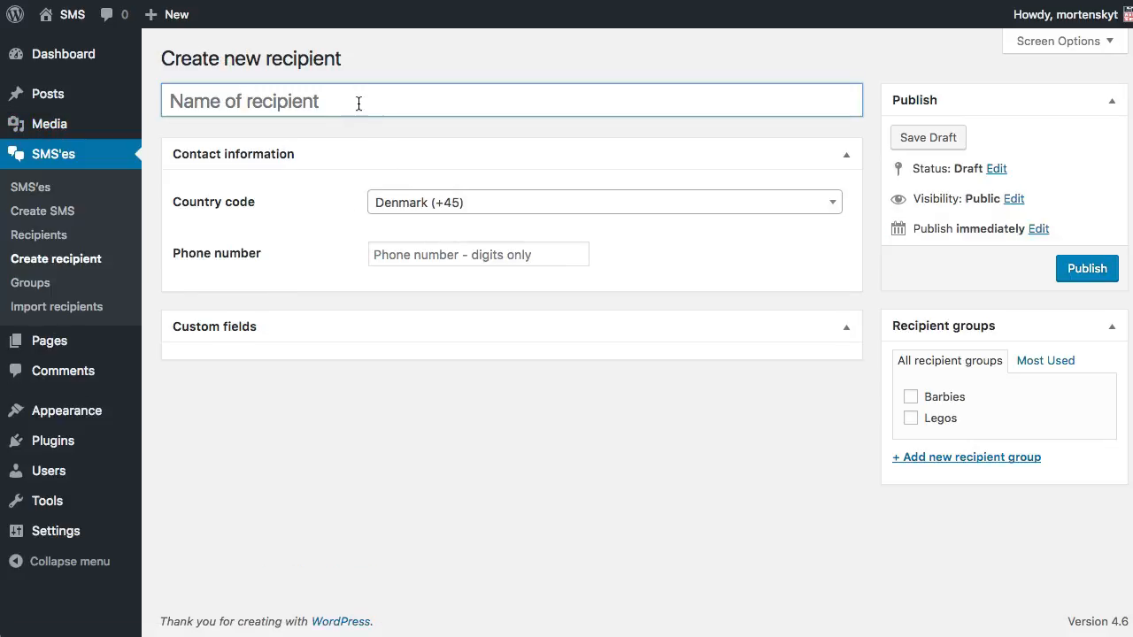
pyautogui.write('Annie')
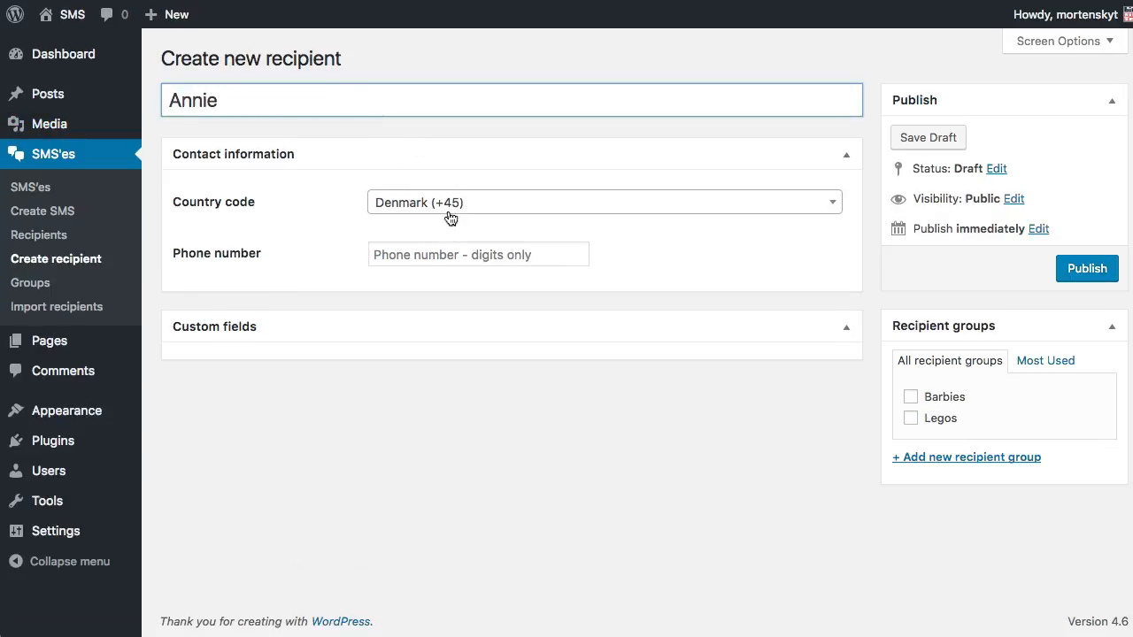
pyautogui.click(463, 253)
pyautogui.write('12312312')
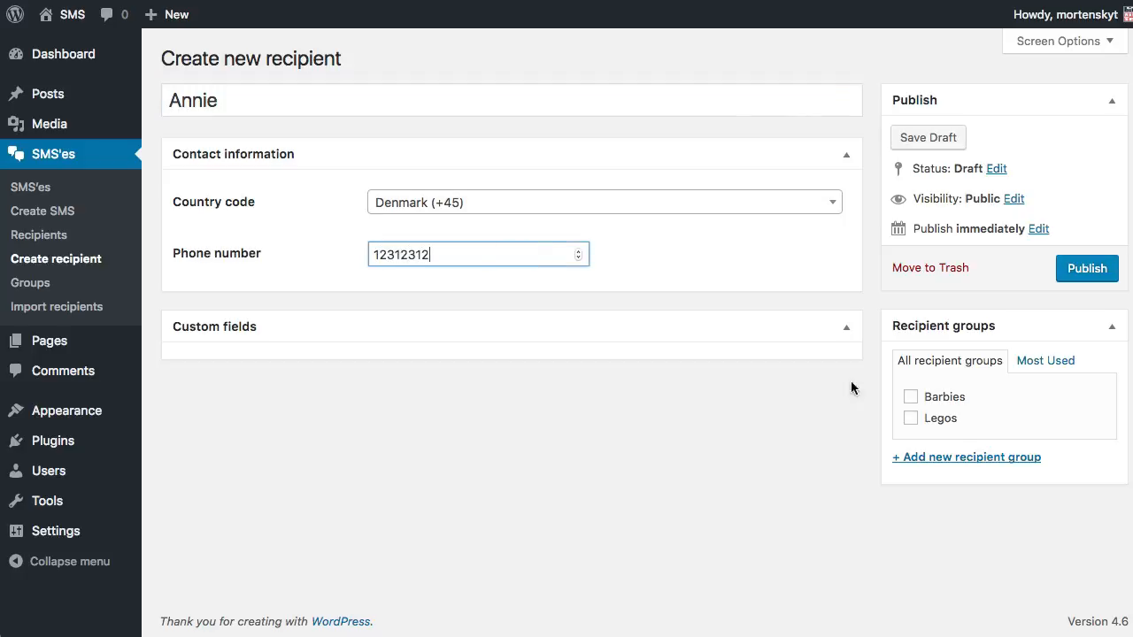
pyautogui.click(926, 397)
pyautogui.click(1096, 269)
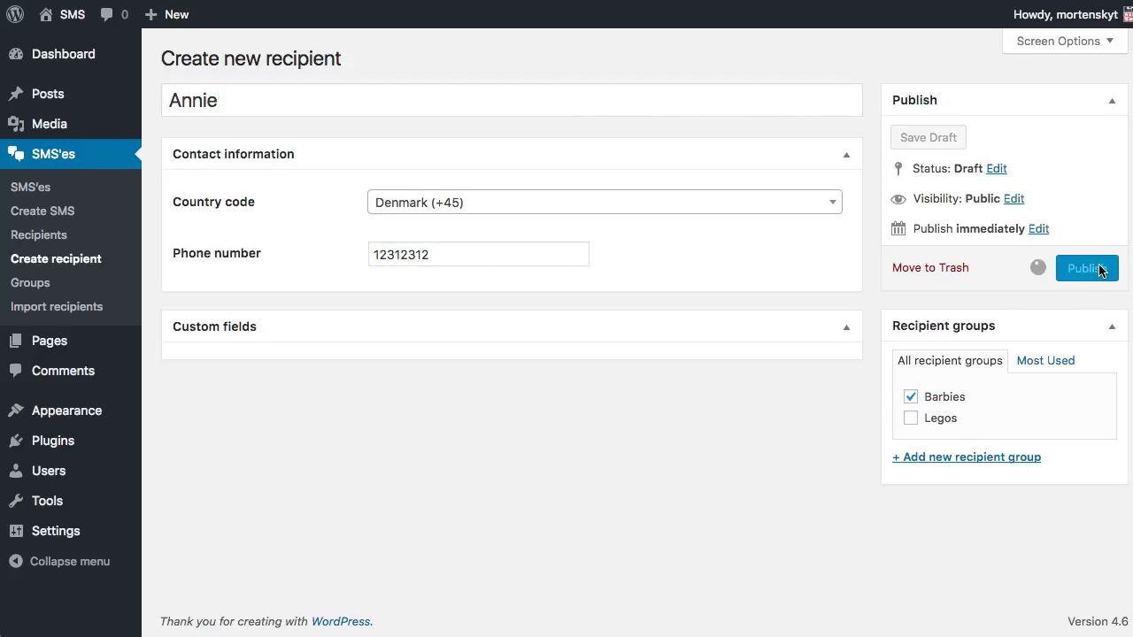
# Publish a third recipient with a name and phone number in both Barbies and Legos
pyautogui.moveTo(89, 154)
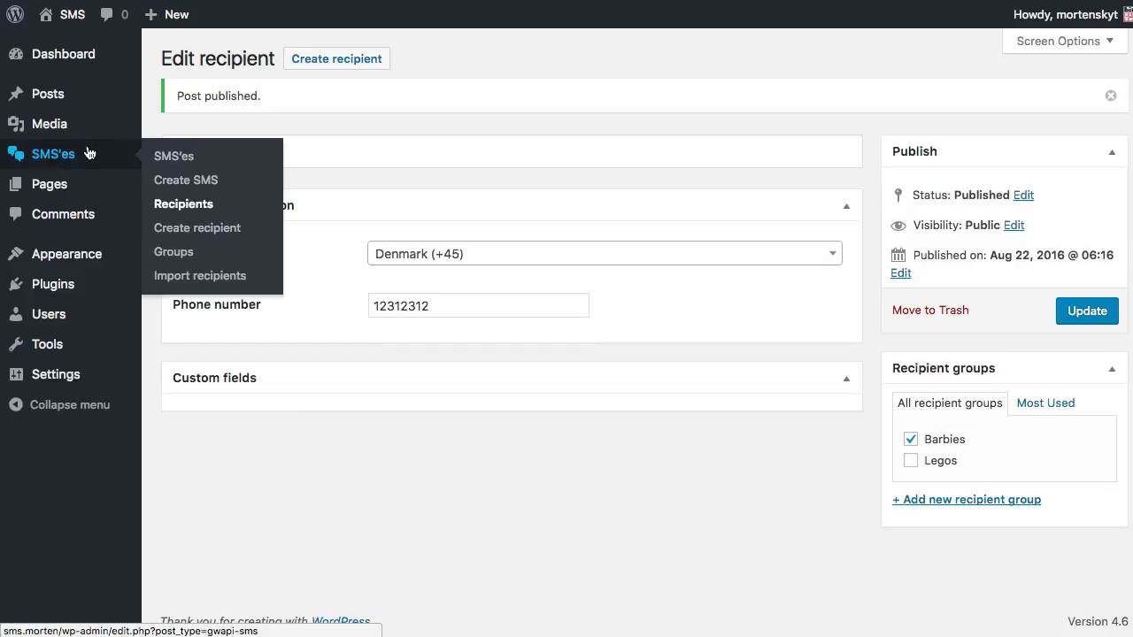
pyautogui.click(193, 229)
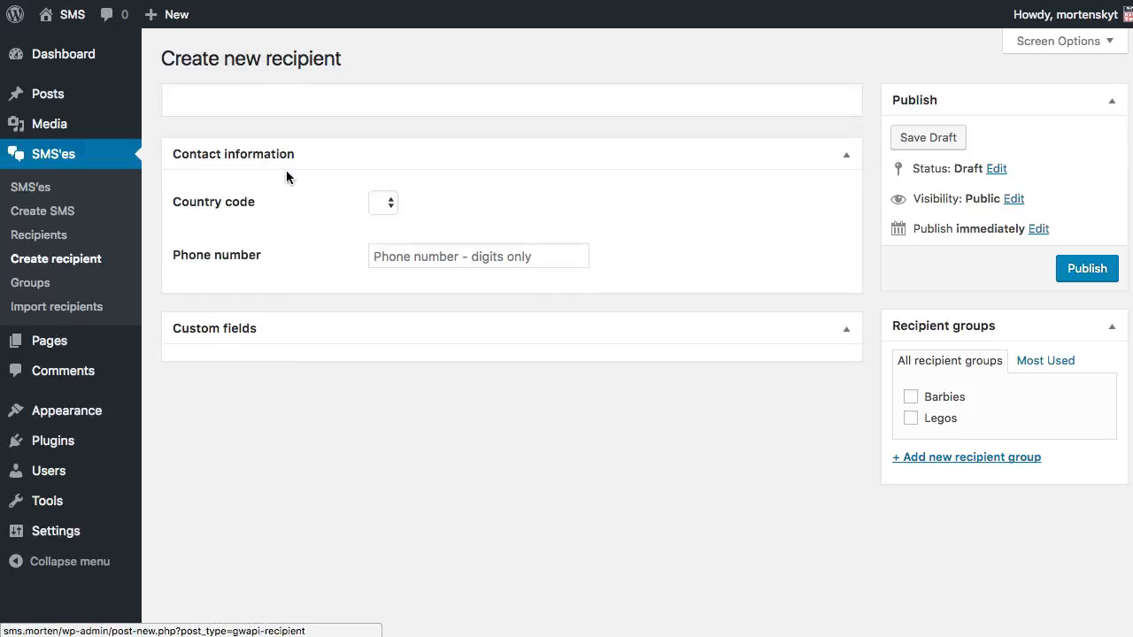
pyautogui.write('Thomas')
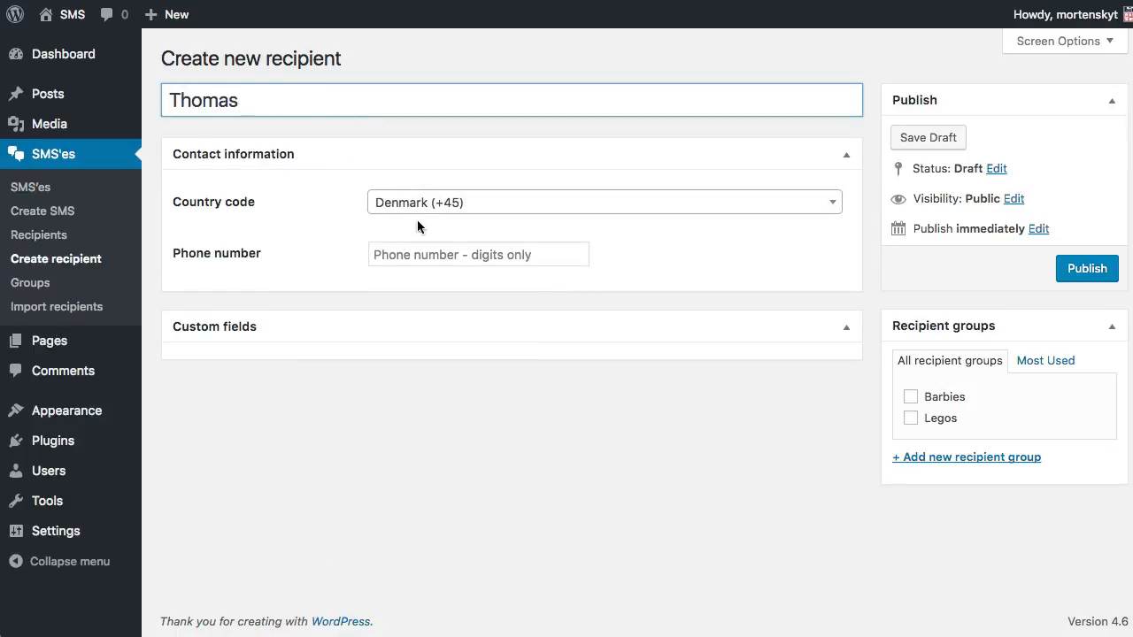
pyautogui.click(435, 251)
pyautogui.write('32132121')
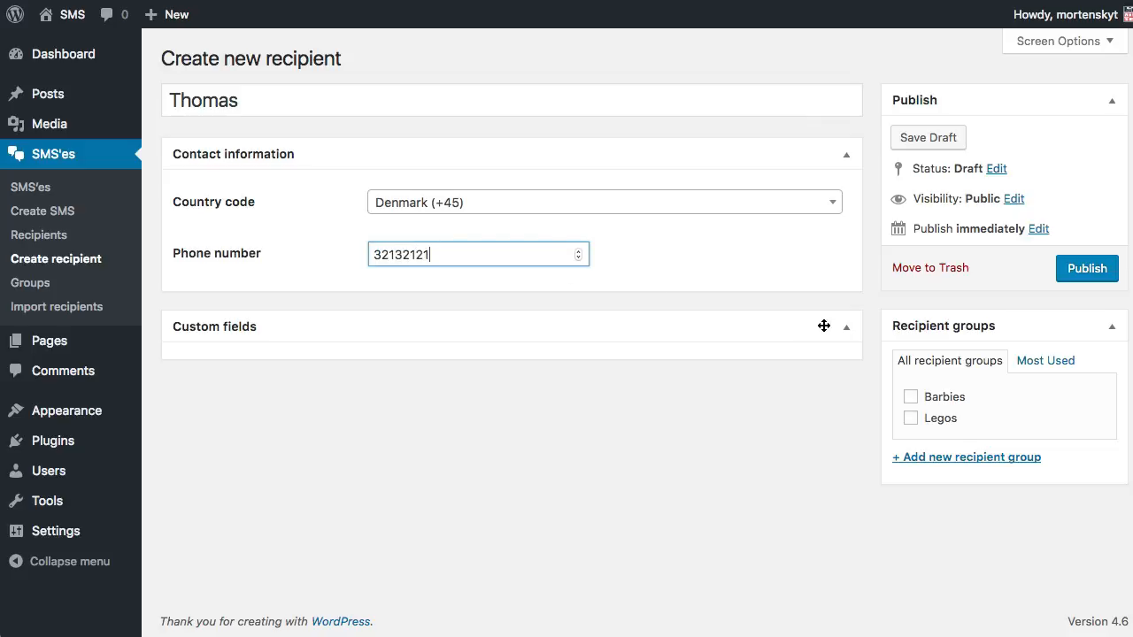
pyautogui.click(912, 398)
pyautogui.click(910, 419)
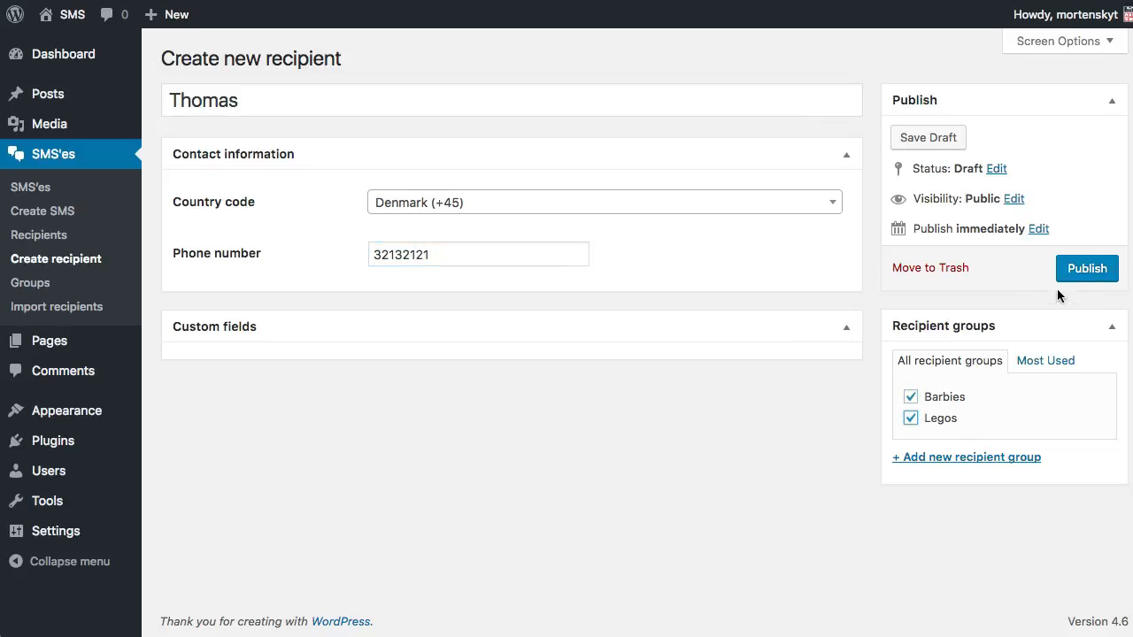
pyautogui.click(1081, 272)
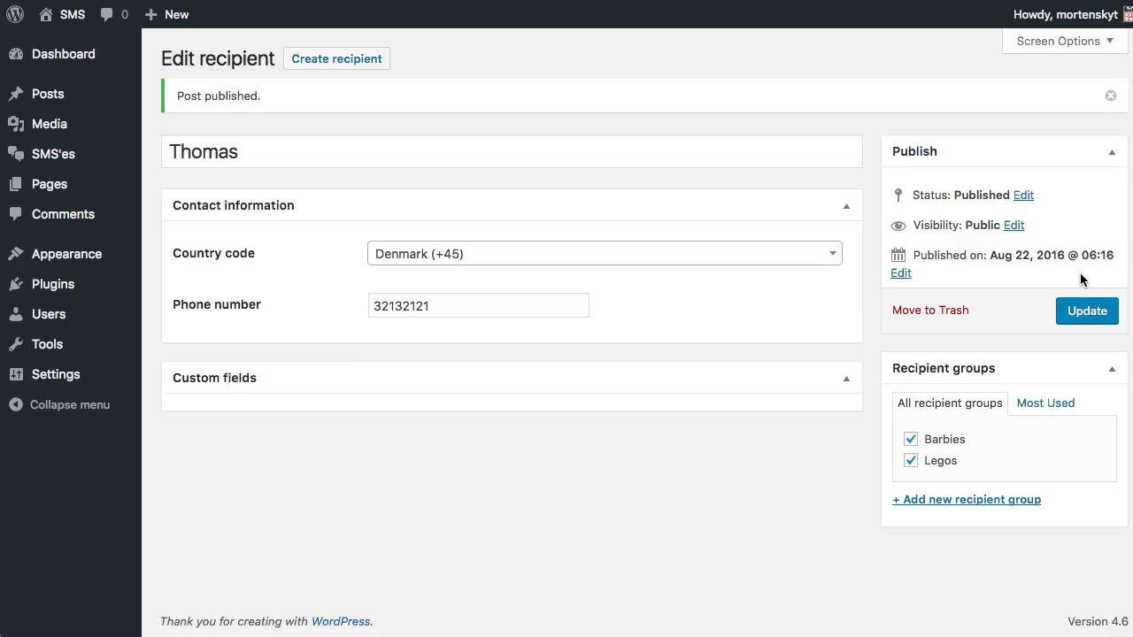
pyautogui.moveTo(78, 152)
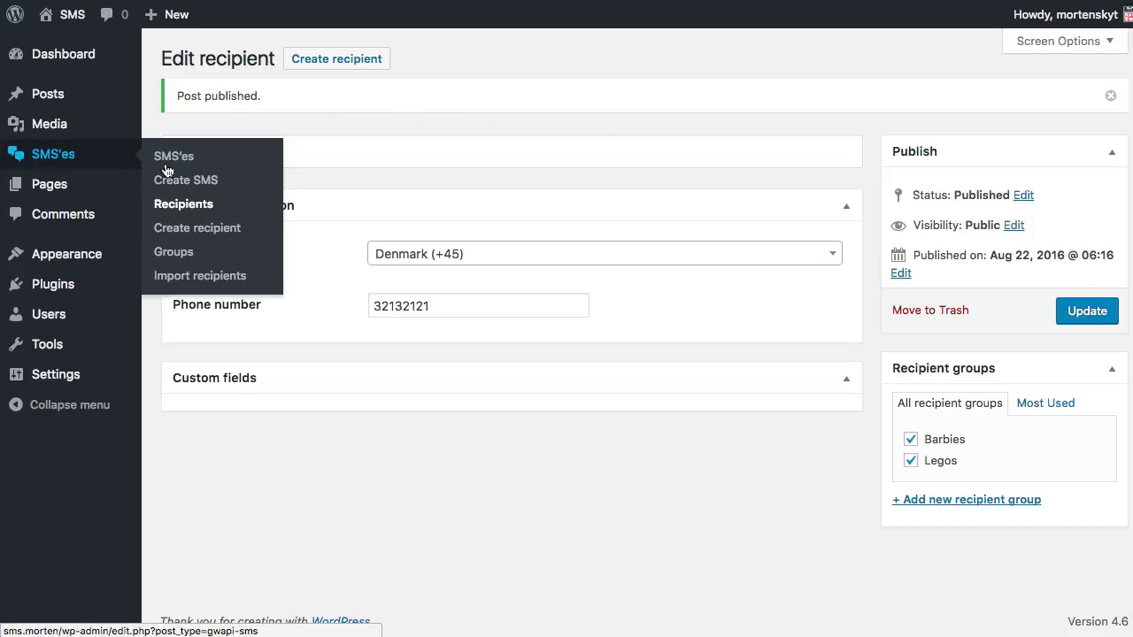
pyautogui.click(229, 221)
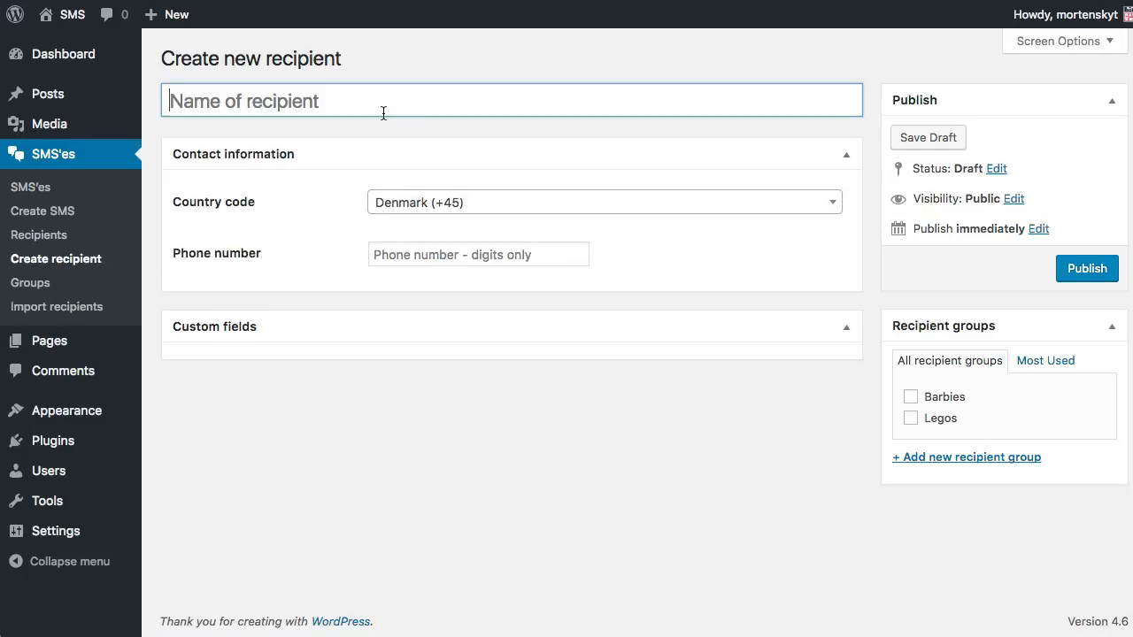
# Publish a new recipient with a name and a Germany (+49) phone number
pyautogui.write('Hans')
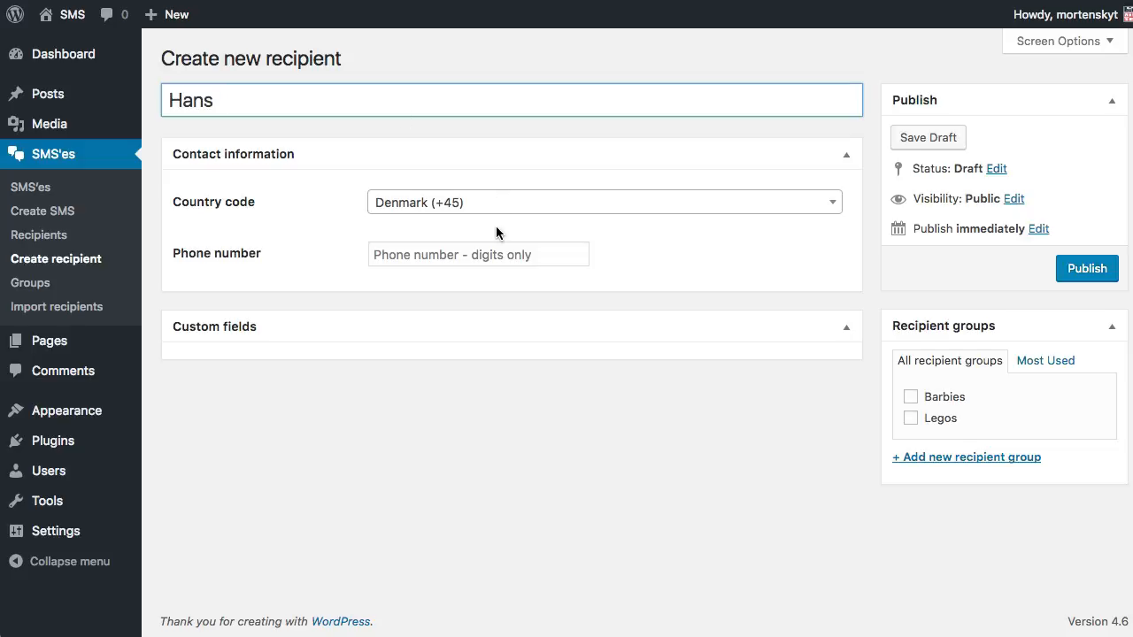
pyautogui.click(500, 213)
pyautogui.write('german')
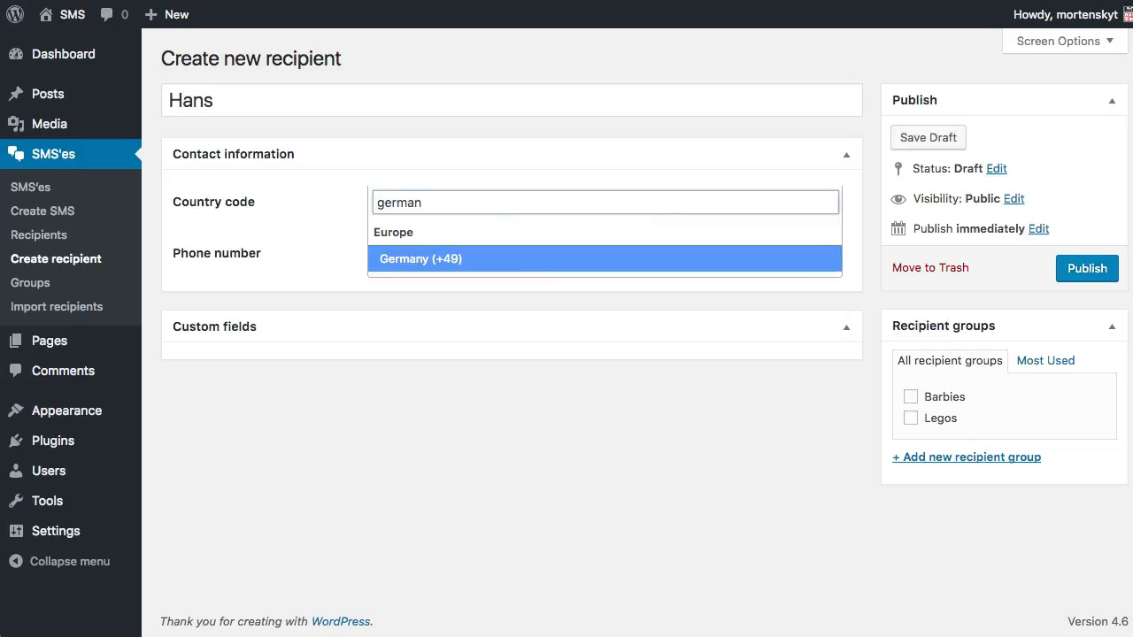
pyautogui.press('Return')
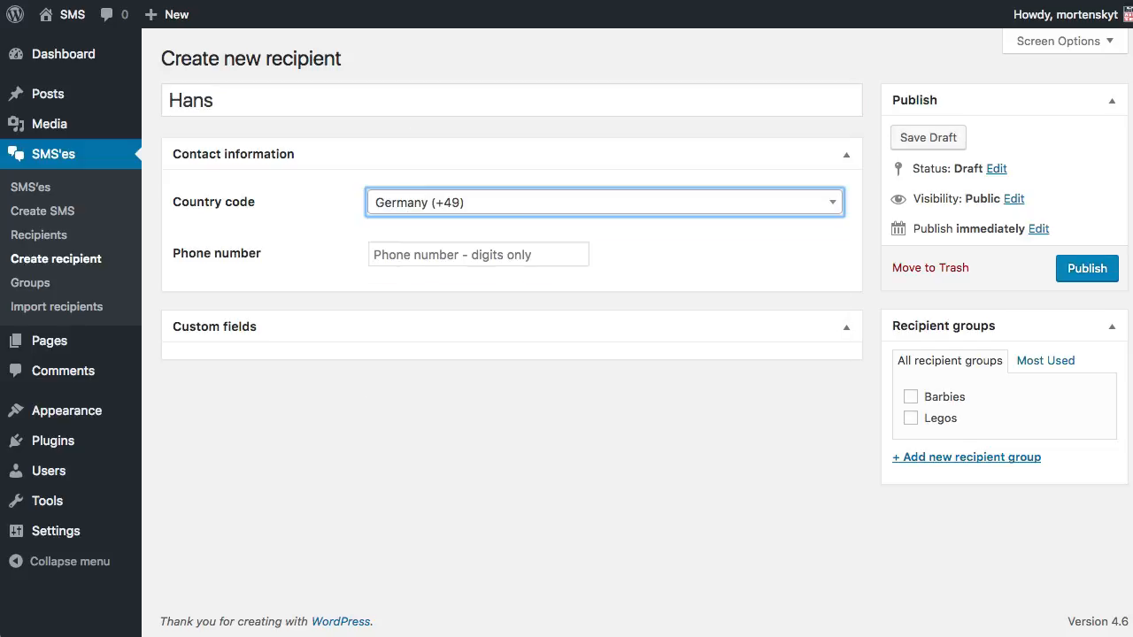
pyautogui.click(491, 254)
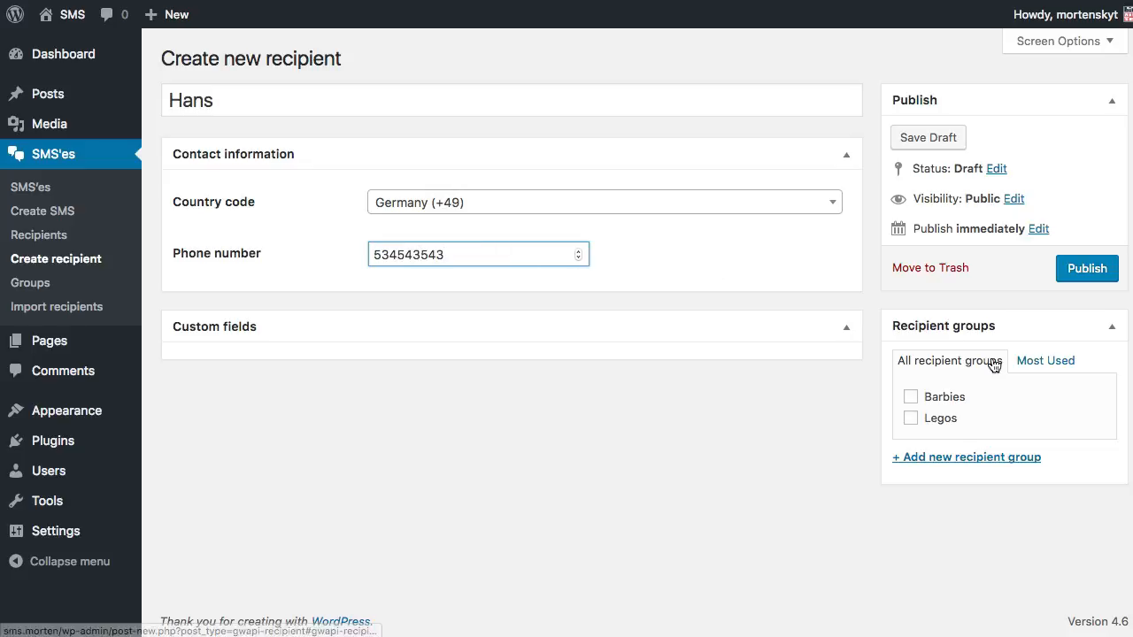
pyautogui.click(1081, 277)
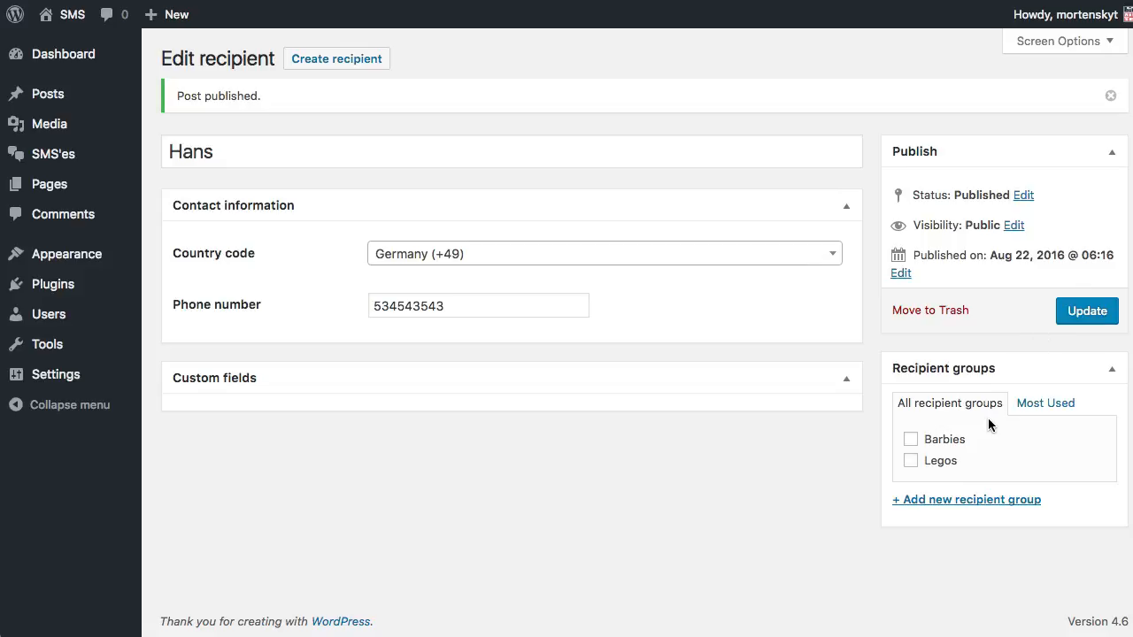
# Create a Star Wars recipient group, assign the recipient to it, and update
pyautogui.click(931, 501)
pyautogui.write('Star ')
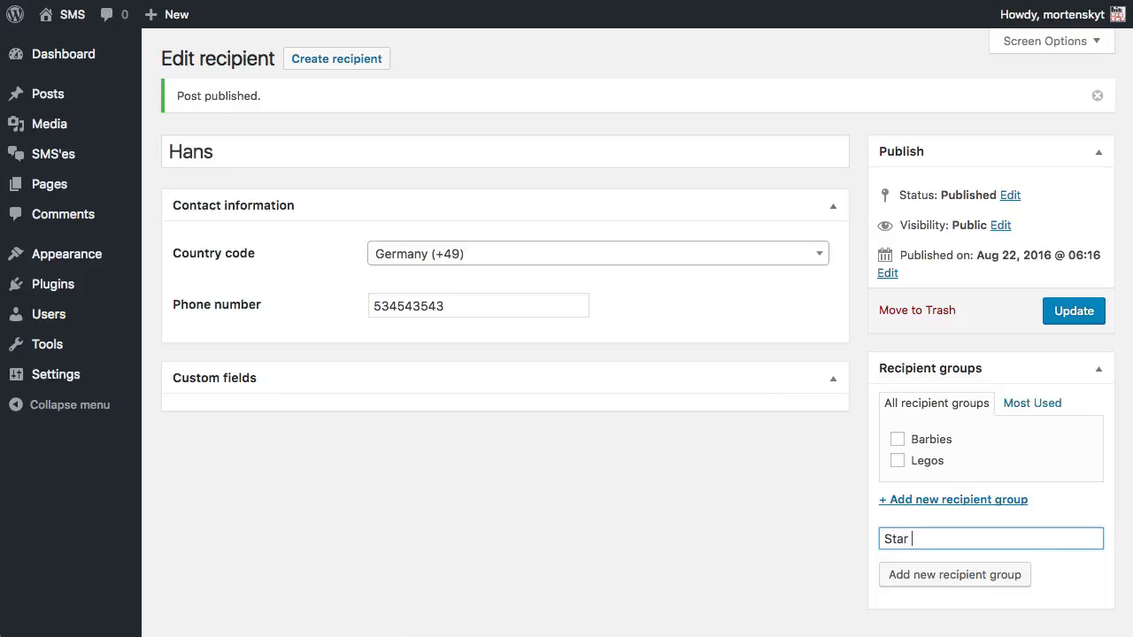
pyautogui.write('Wars')
pyautogui.click(952, 575)
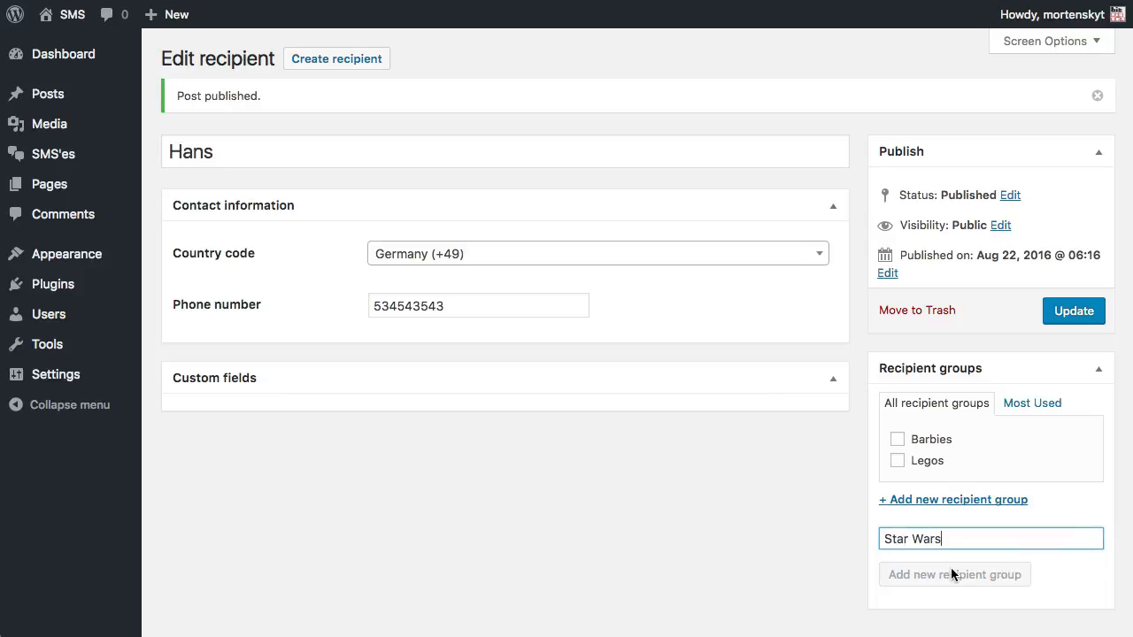
pyautogui.click(1060, 317)
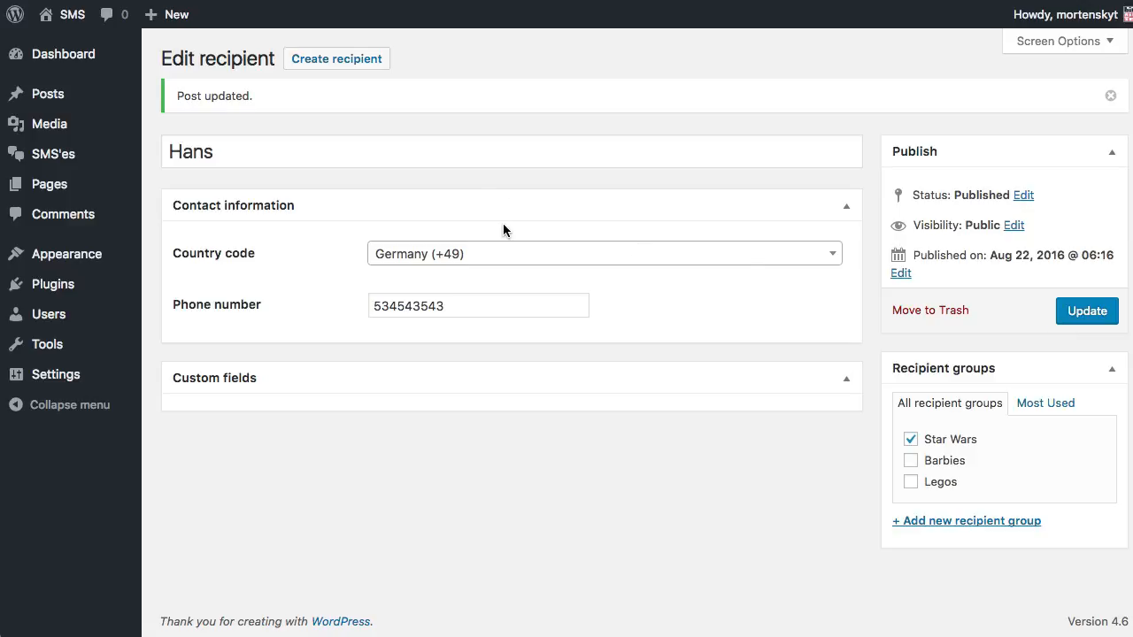
pyautogui.moveTo(67, 173)
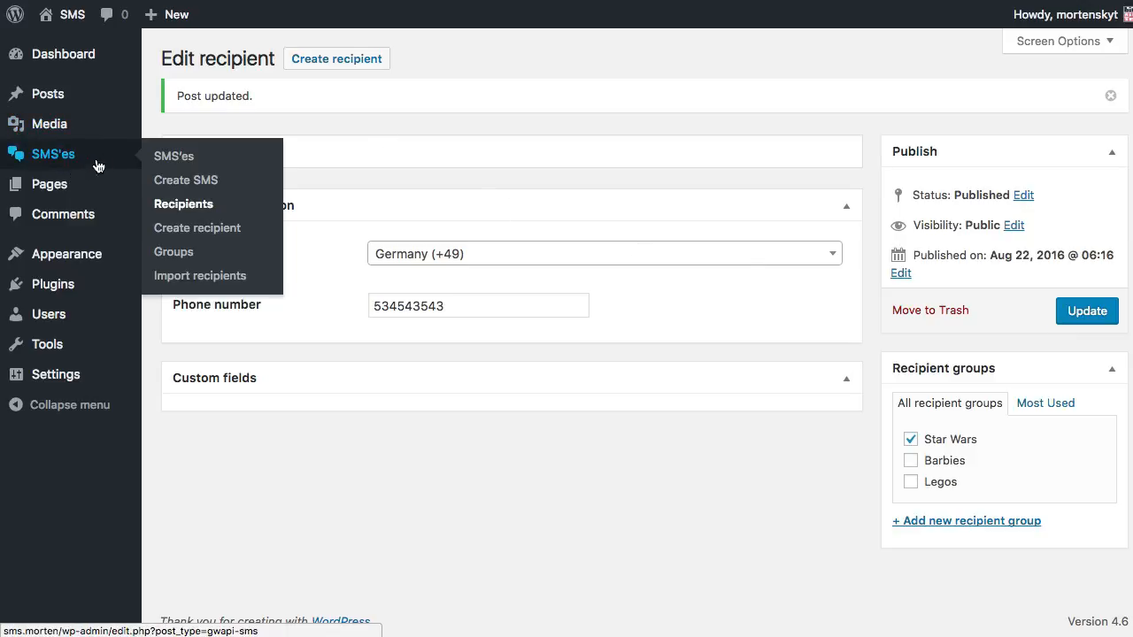
# Start a new SMS sent to recipient groups Barbies, Legos and Star Wars
pyautogui.click(195, 182)
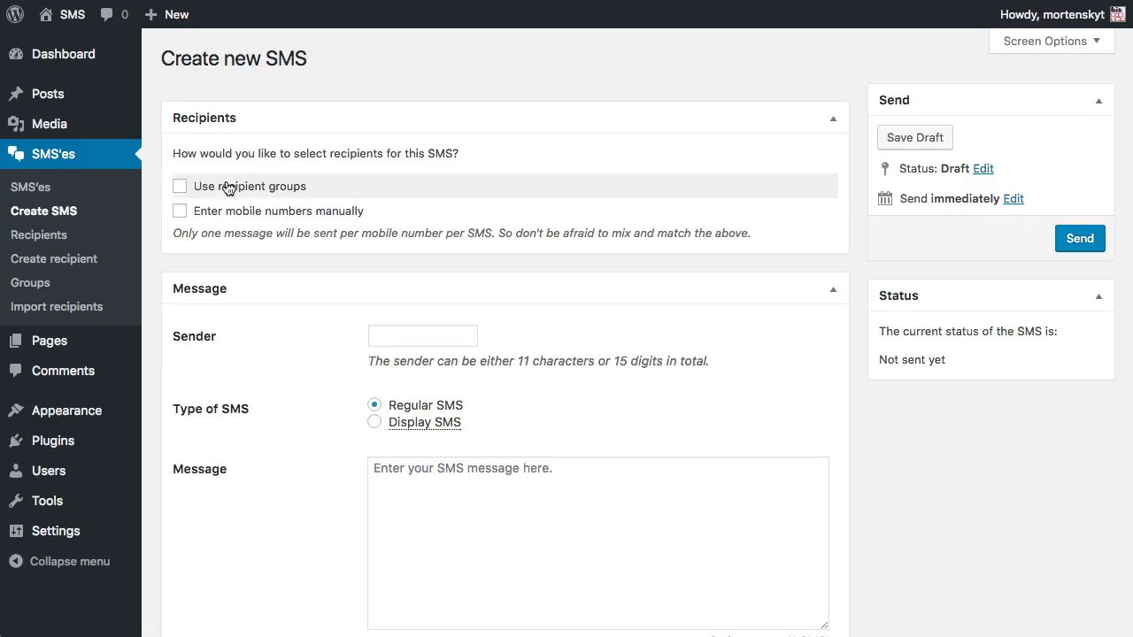
pyautogui.click(180, 187)
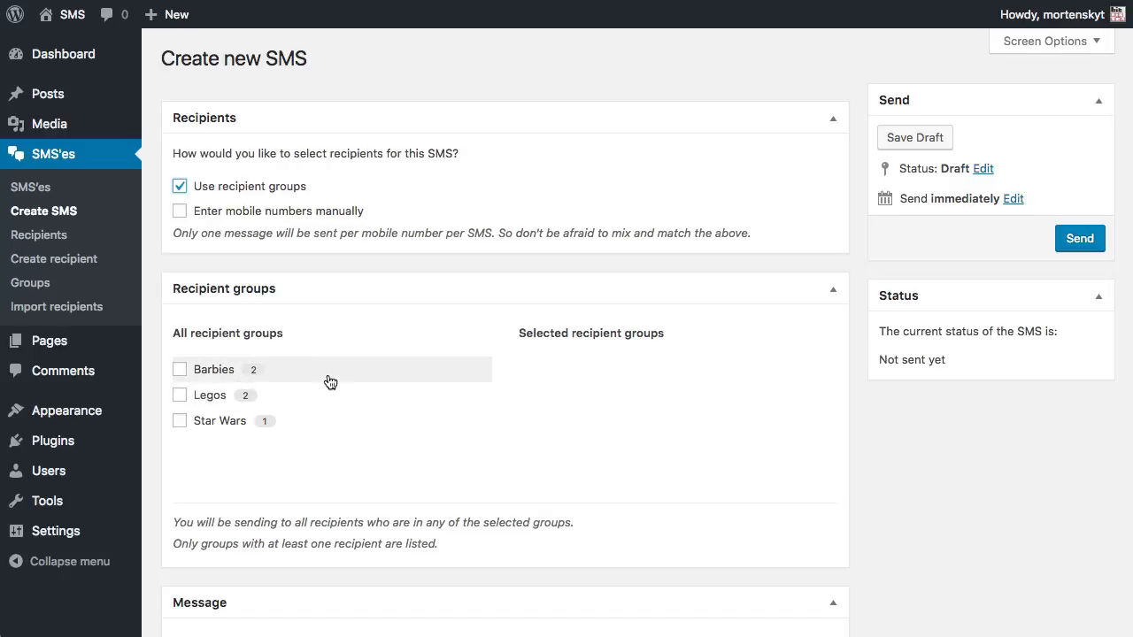
pyautogui.click(180, 373)
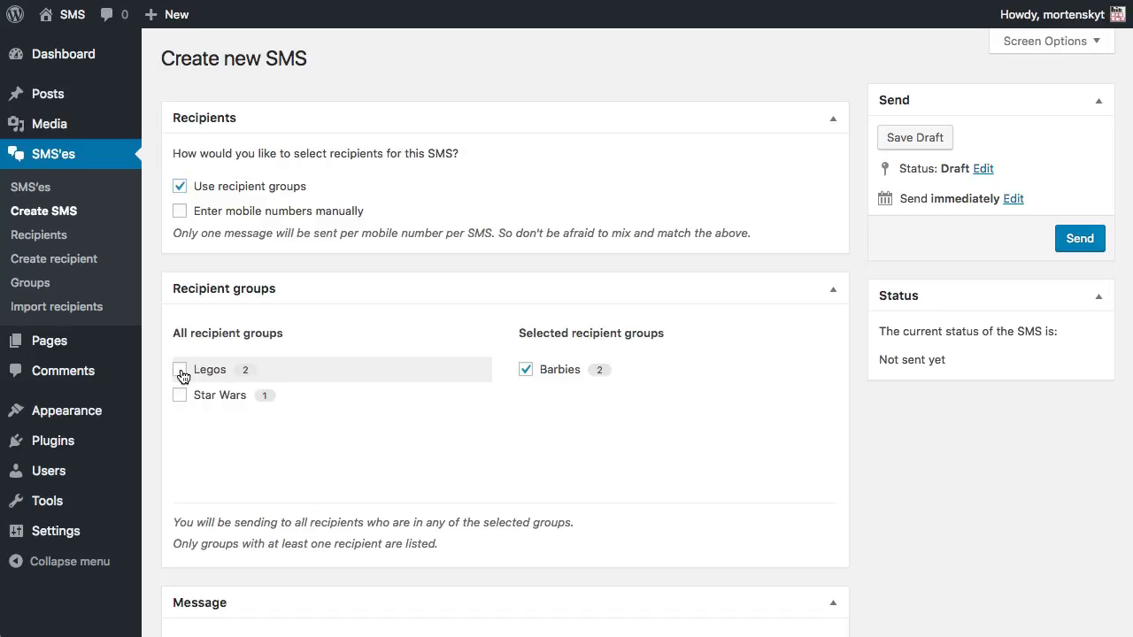
pyautogui.click(181, 374)
pyautogui.click(182, 377)
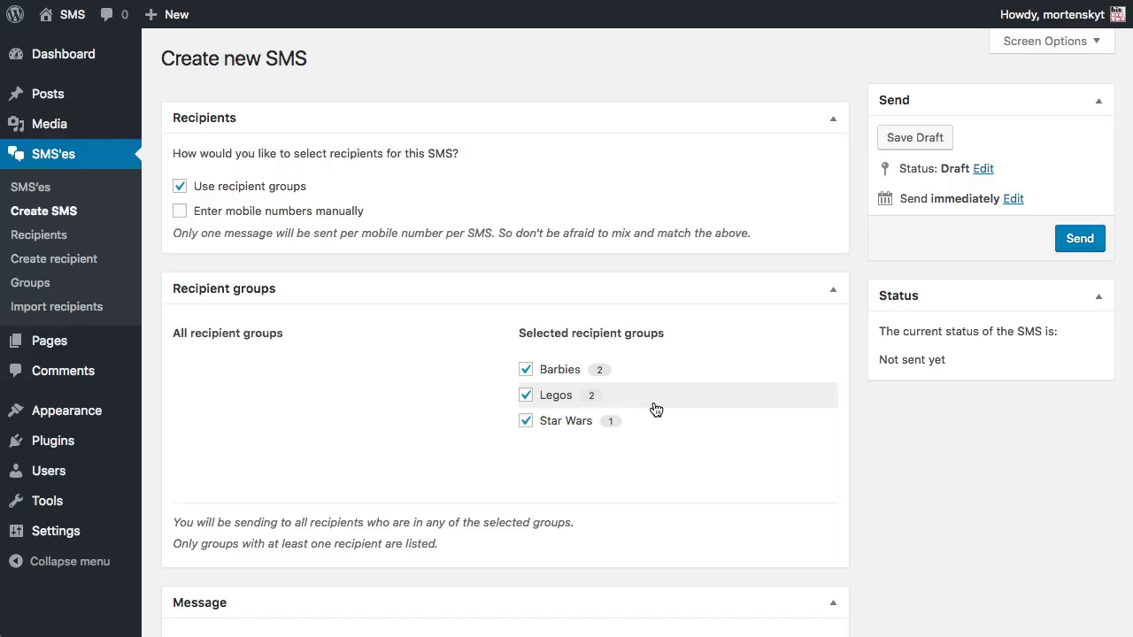
# Go to the GatewayAPI Settings page
pyautogui.scroll(-6, 766, 405)
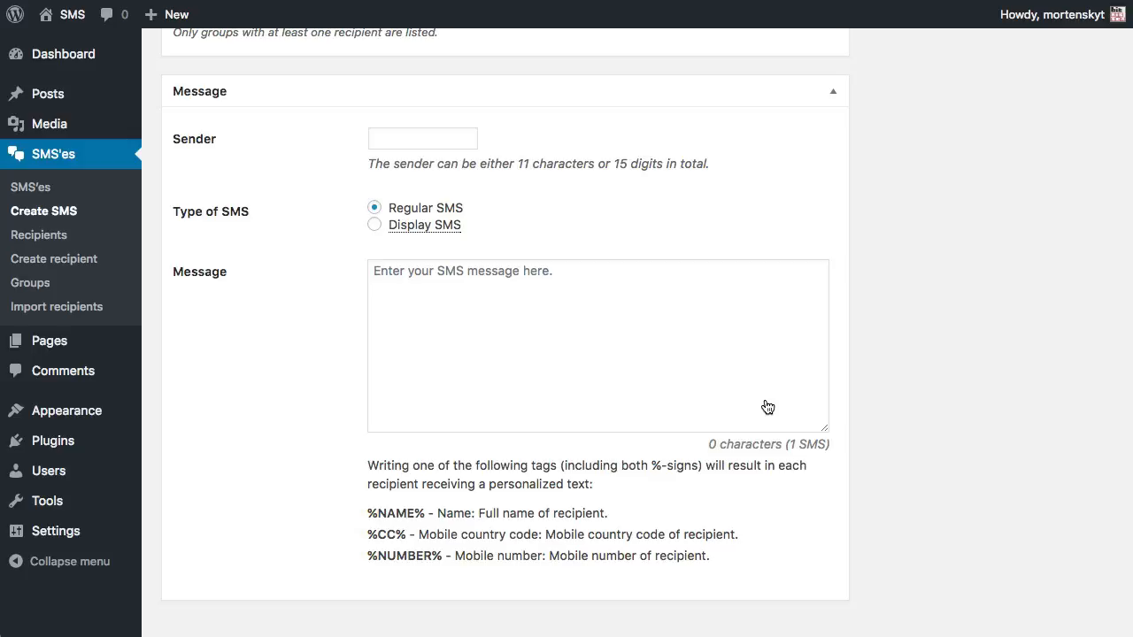
pyautogui.scroll(6, 767, 407)
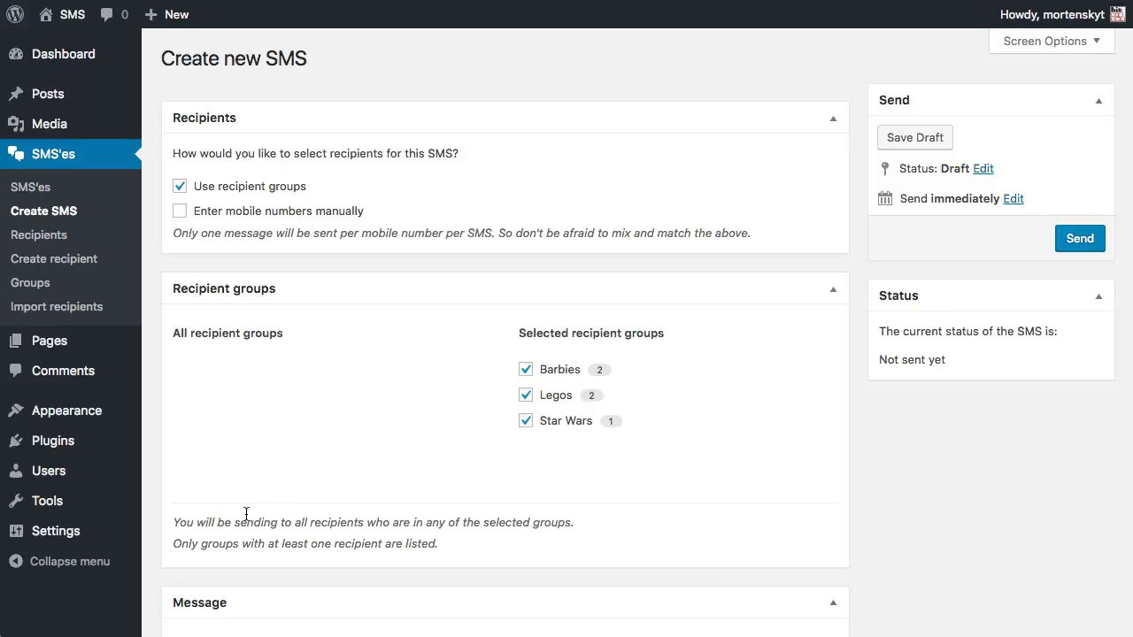
pyautogui.moveTo(97, 536)
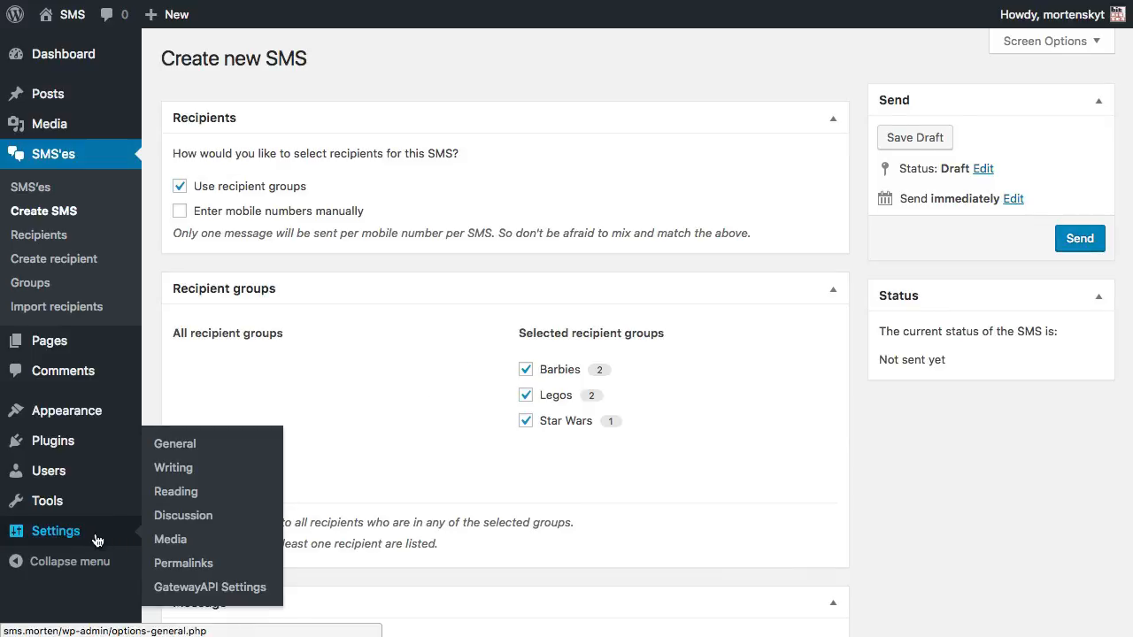
pyautogui.click(218, 589)
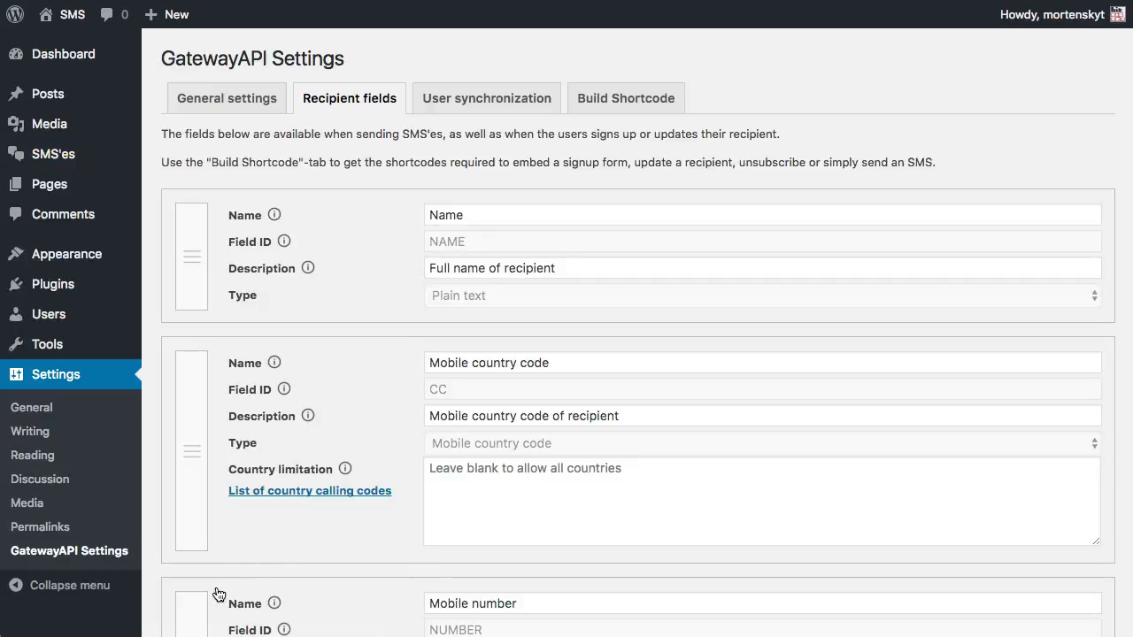
# Add a recipient field 'Number of toys' with ID NUMBER-OF-TOYS and a toys-at-home description
pyautogui.scroll(-5, 506, 400)
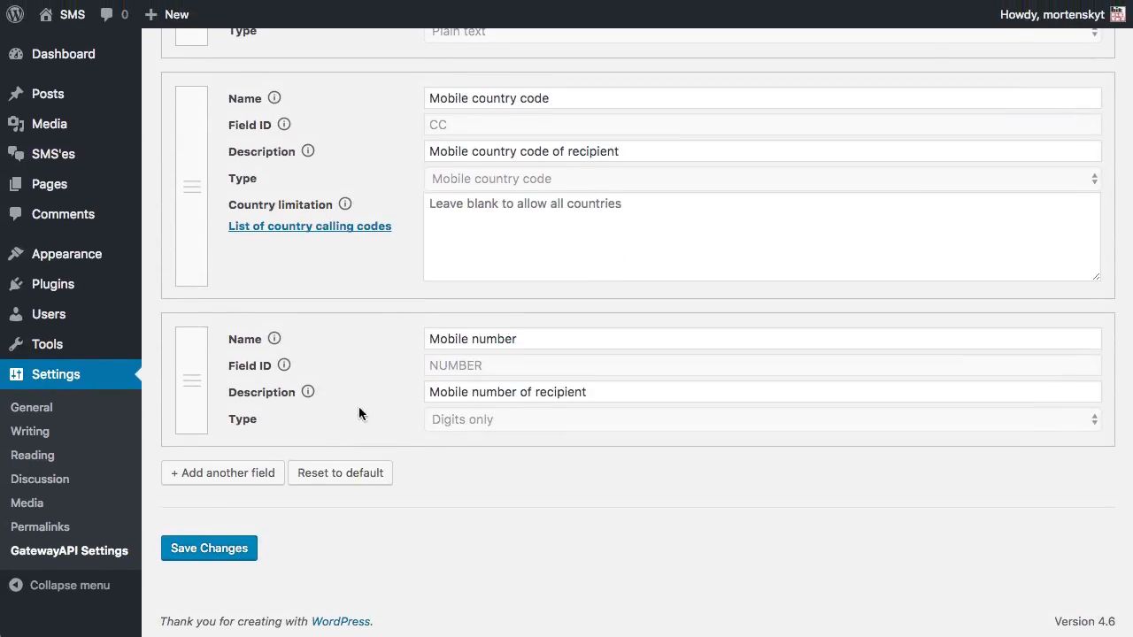
pyautogui.click(223, 471)
pyautogui.scroll(-4, 386, 470)
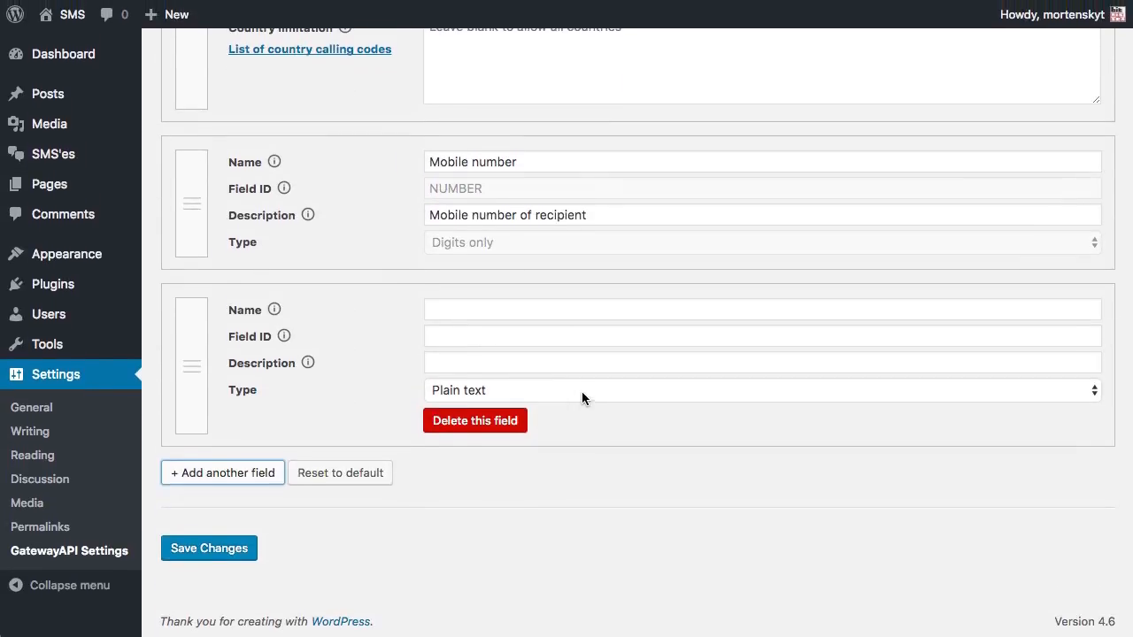
pyautogui.click(513, 309)
pyautogui.write('Number of toys')
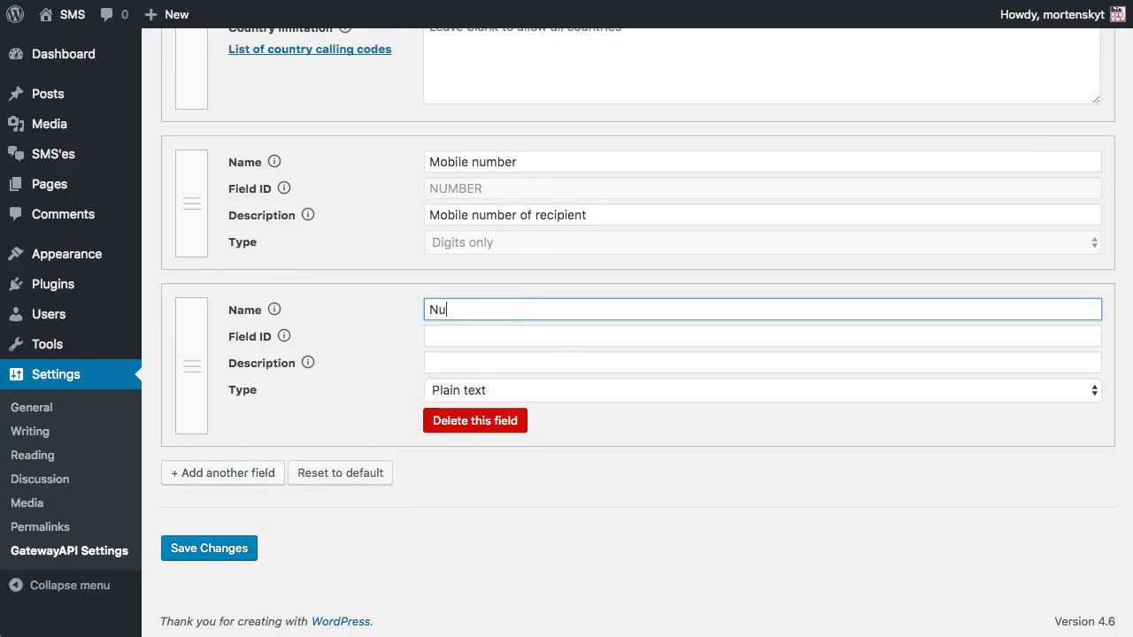
pyautogui.press('Tab')
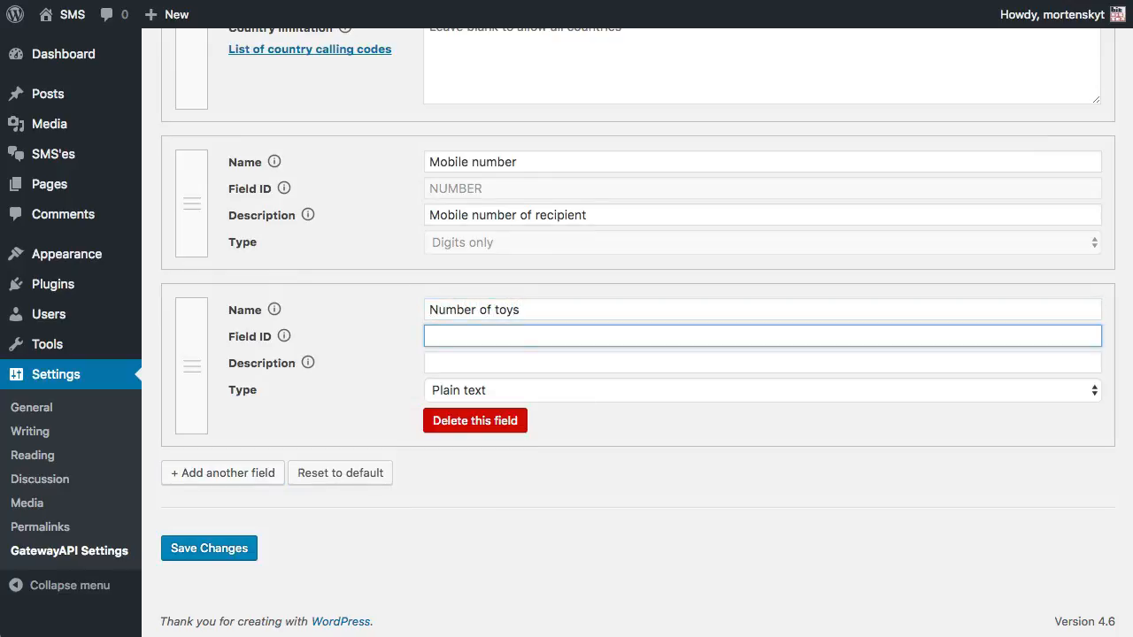
pyautogui.write('NUMBER-OF-TOYS')
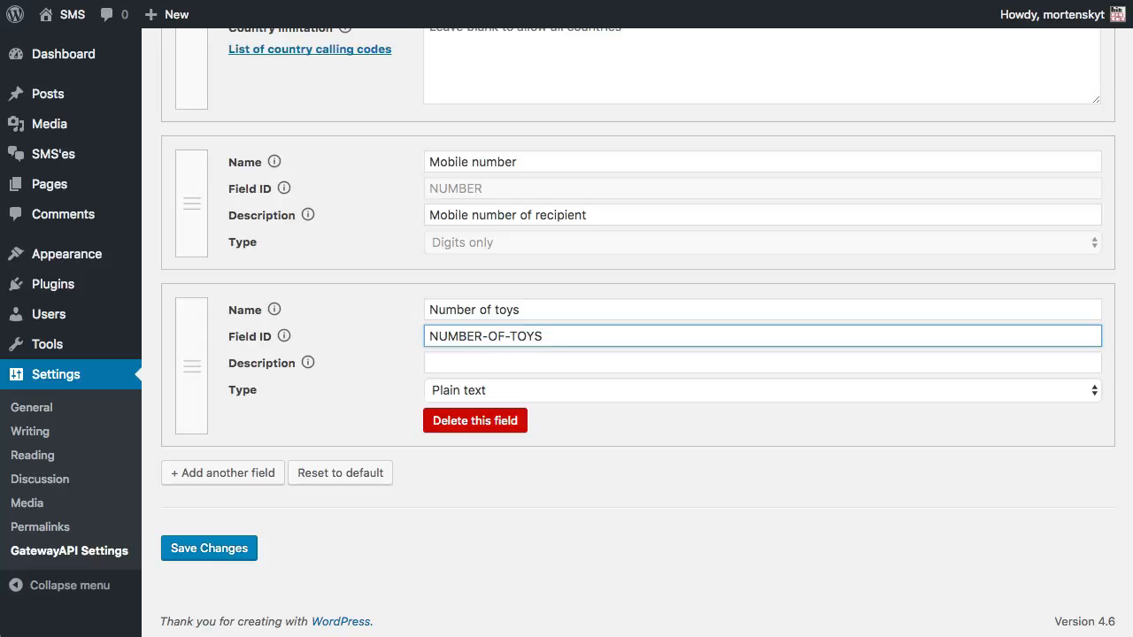
pyautogui.press('Tab')
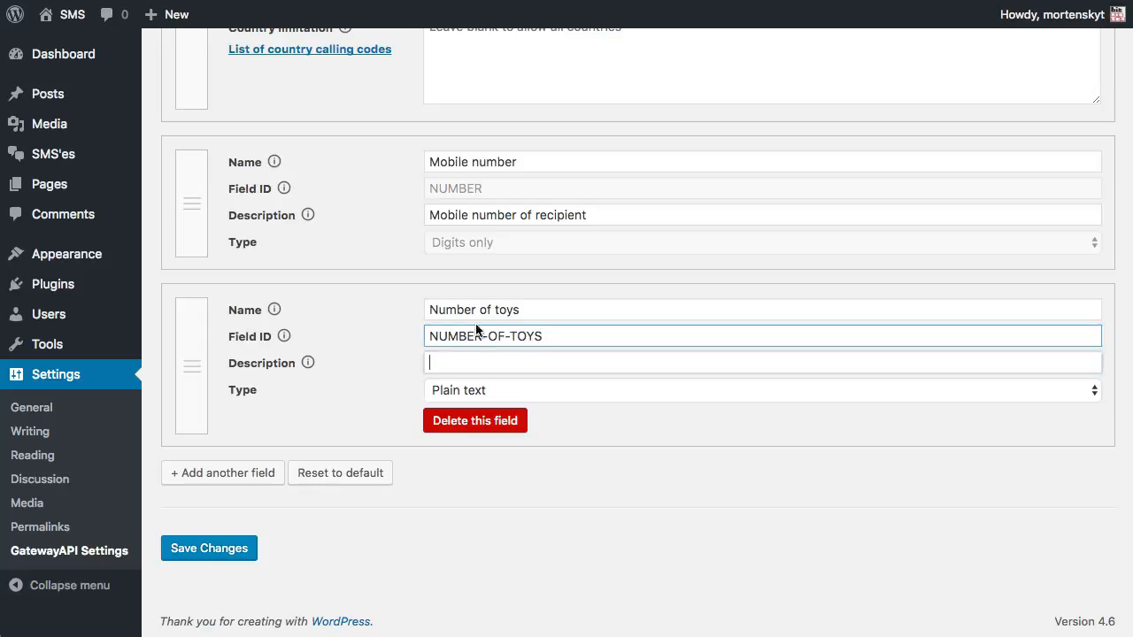
pyautogui.write('How ma')
pyautogui.write('ny toys do the ')
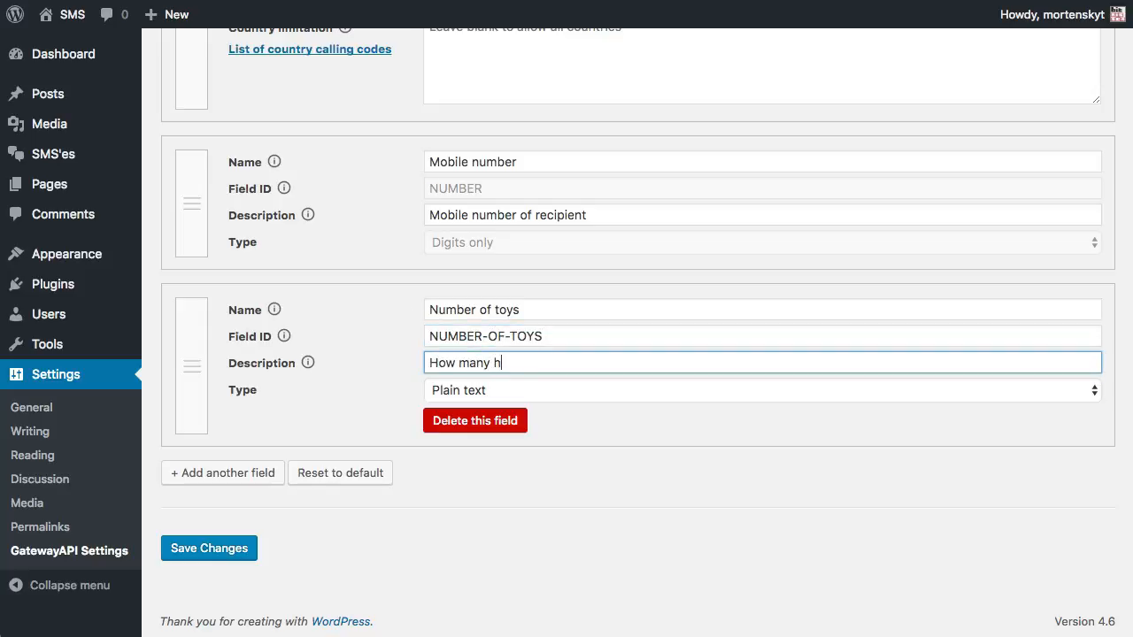
pyautogui.write('kid have at hom')
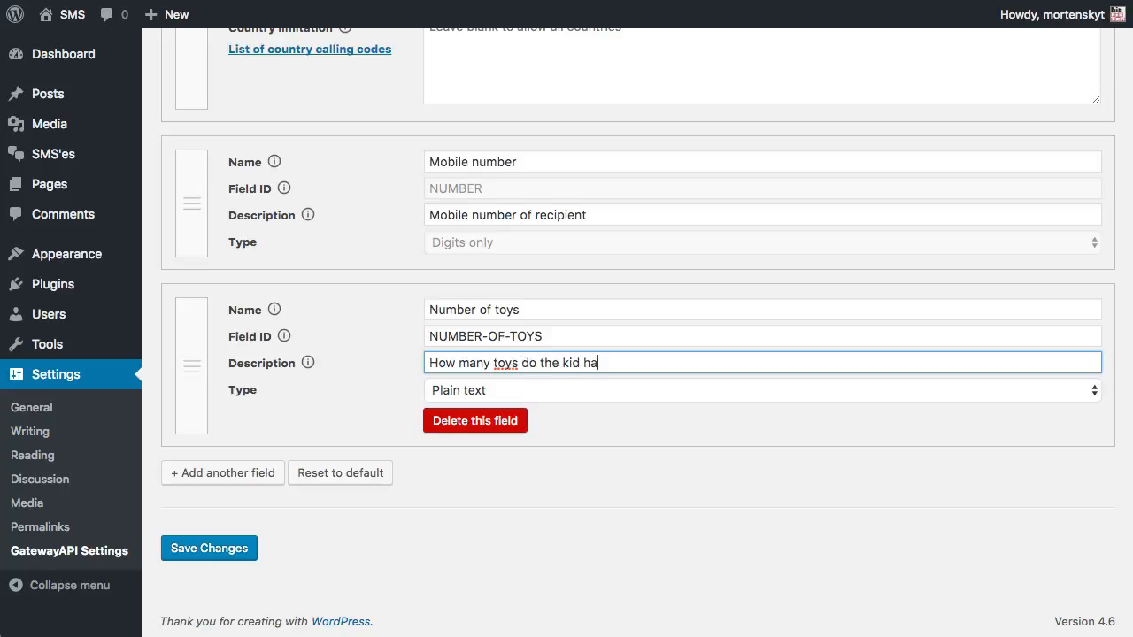
pyautogui.press('BackSpace')
pyautogui.press('BackSpace')
pyautogui.write('home?')
# Set the new field's type to Digits only and save the settings
pyautogui.click(623, 389)
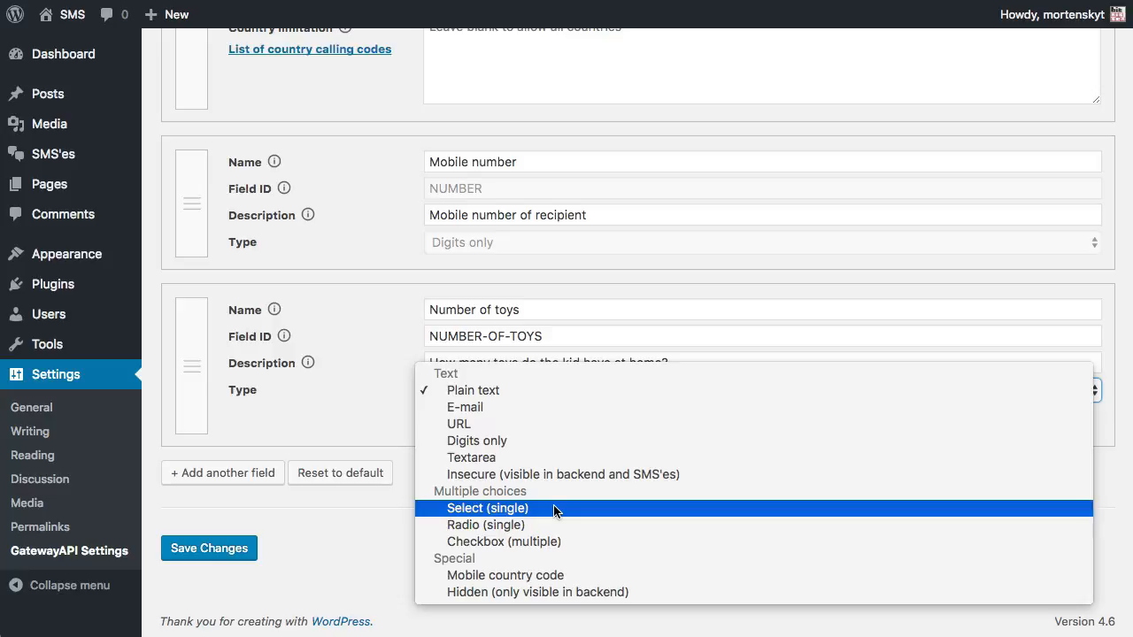
pyautogui.click(529, 443)
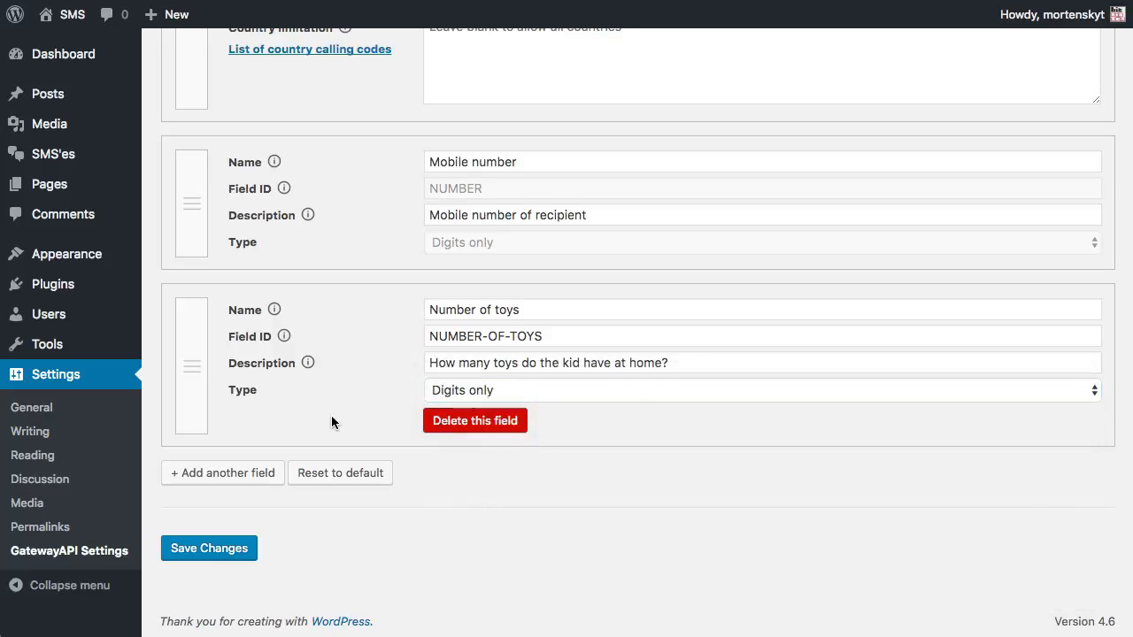
pyautogui.click(209, 548)
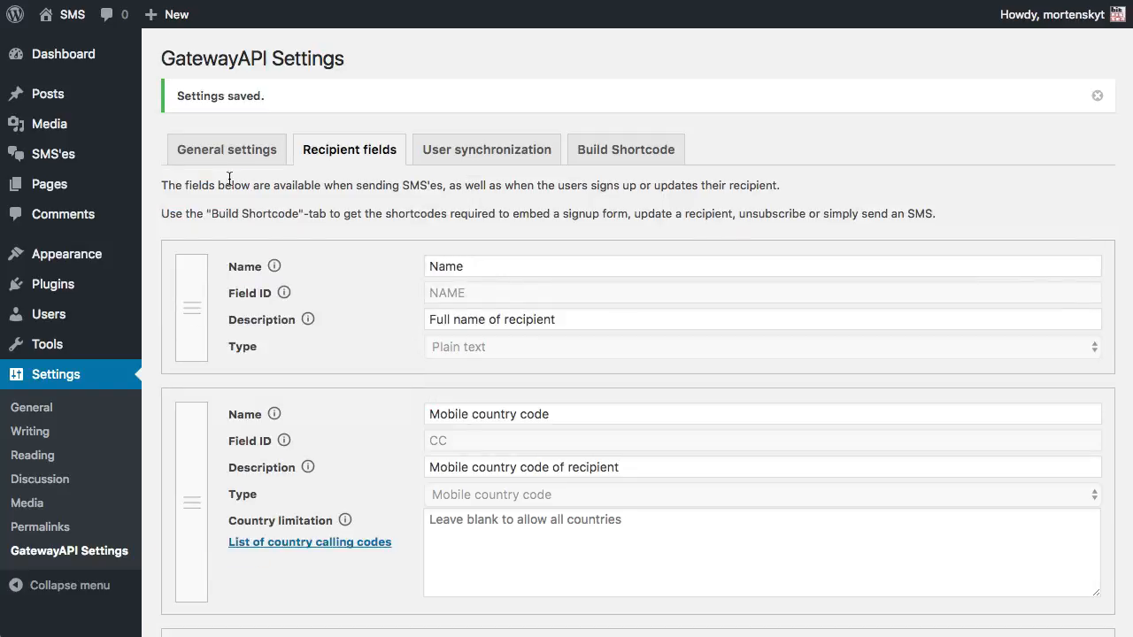
pyautogui.moveTo(83, 164)
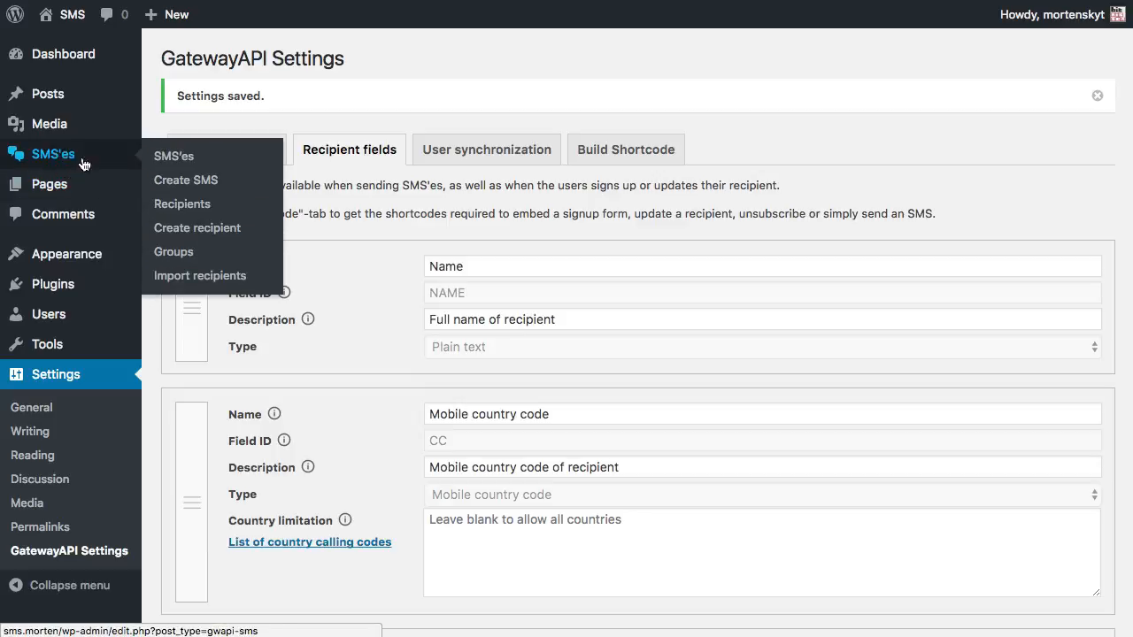
# Set the first recipient's Number of toys to 12 and update it
pyautogui.click(204, 205)
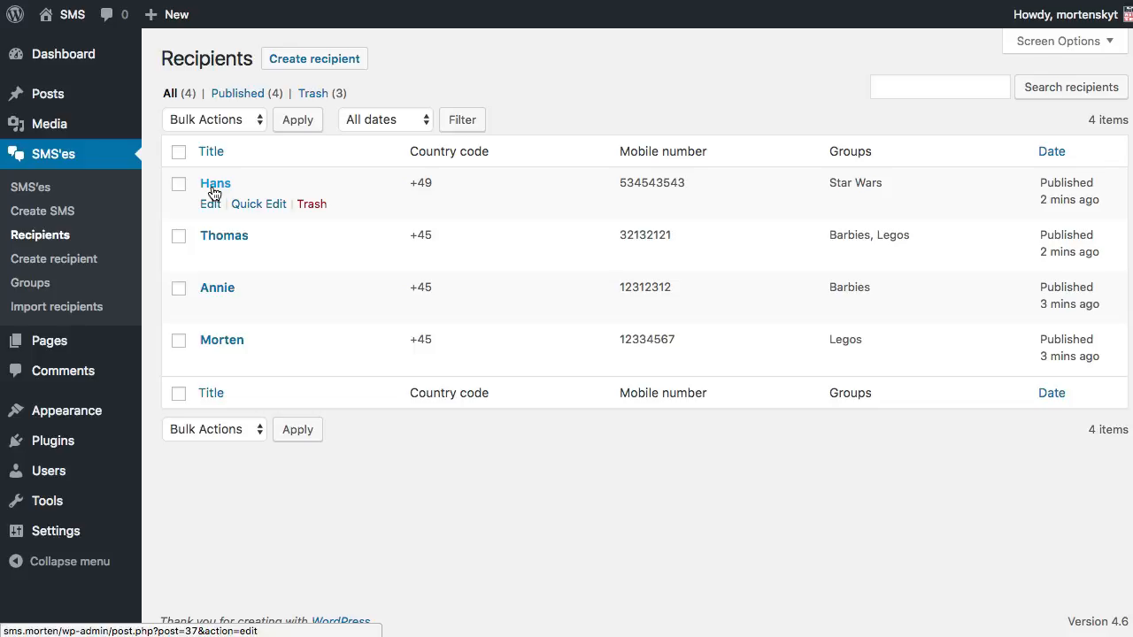
pyautogui.click(214, 186)
pyautogui.click(497, 379)
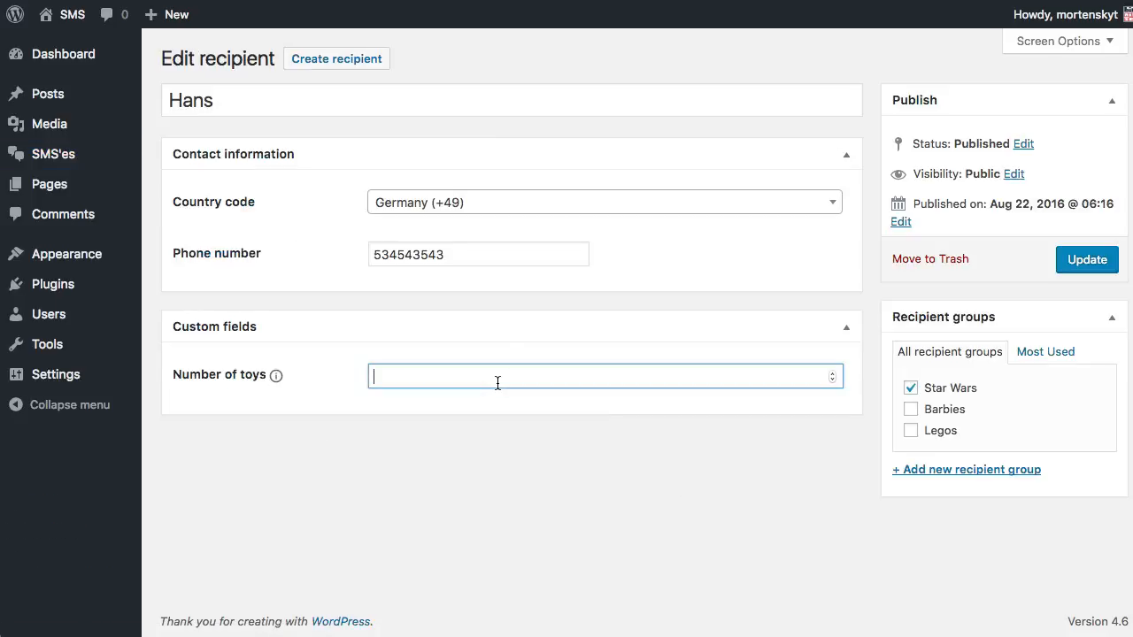
pyautogui.write('12')
pyautogui.press('BackSpace')
pyautogui.press('BackSpace')
pyautogui.write('12')
pyautogui.click(1103, 266)
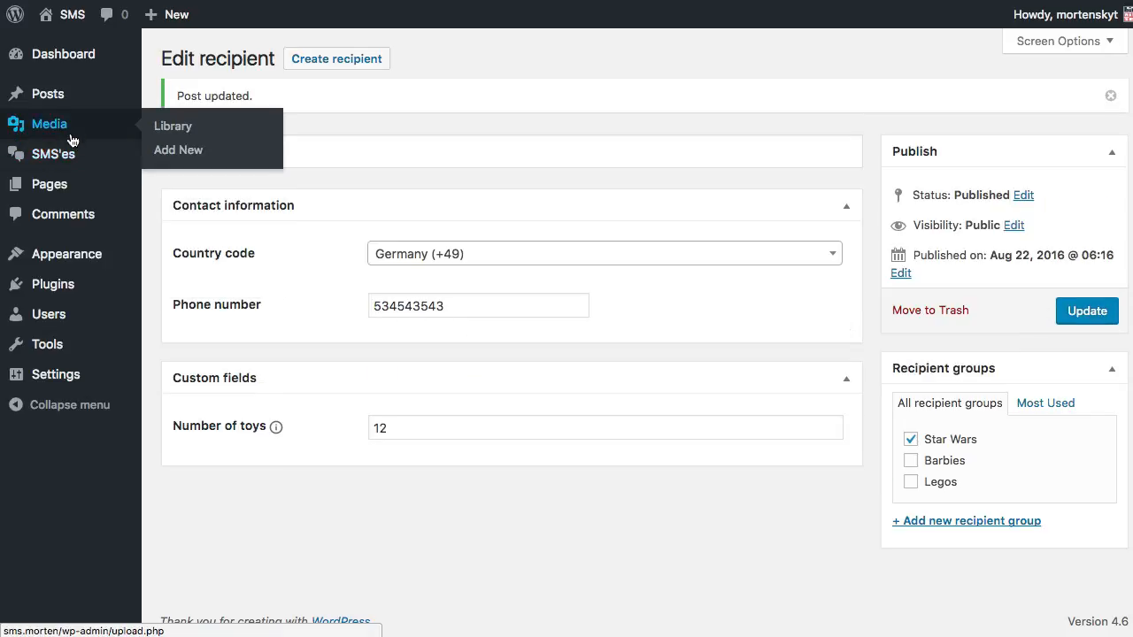
# Set the second recipient's Number of toys to 9 and update it
pyautogui.moveTo(81, 154)
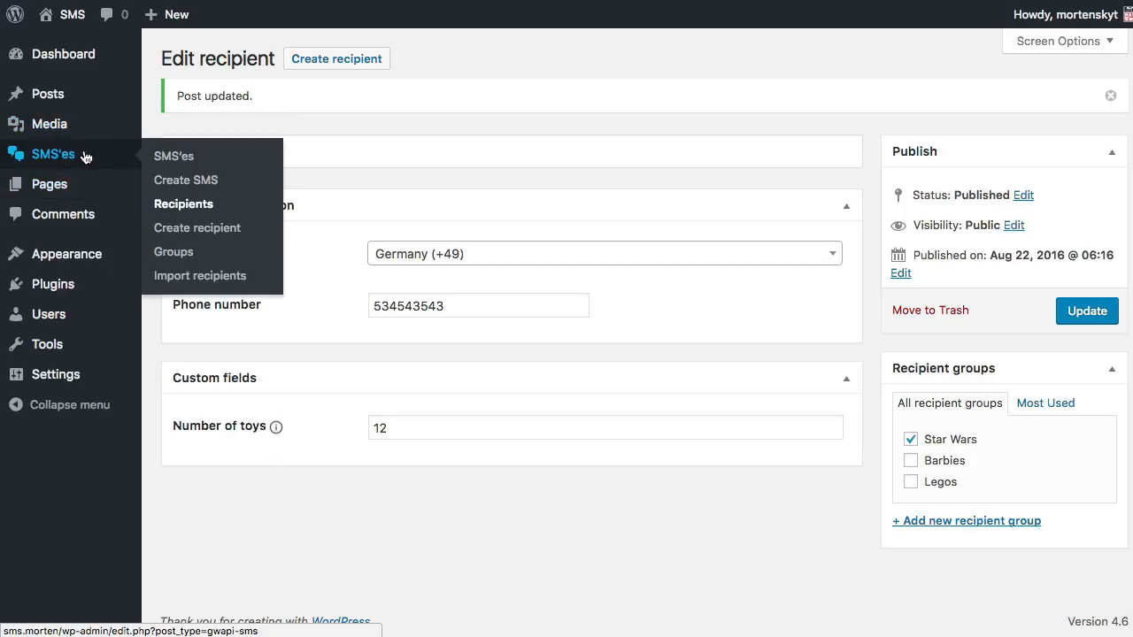
pyautogui.click(179, 208)
pyautogui.click(230, 237)
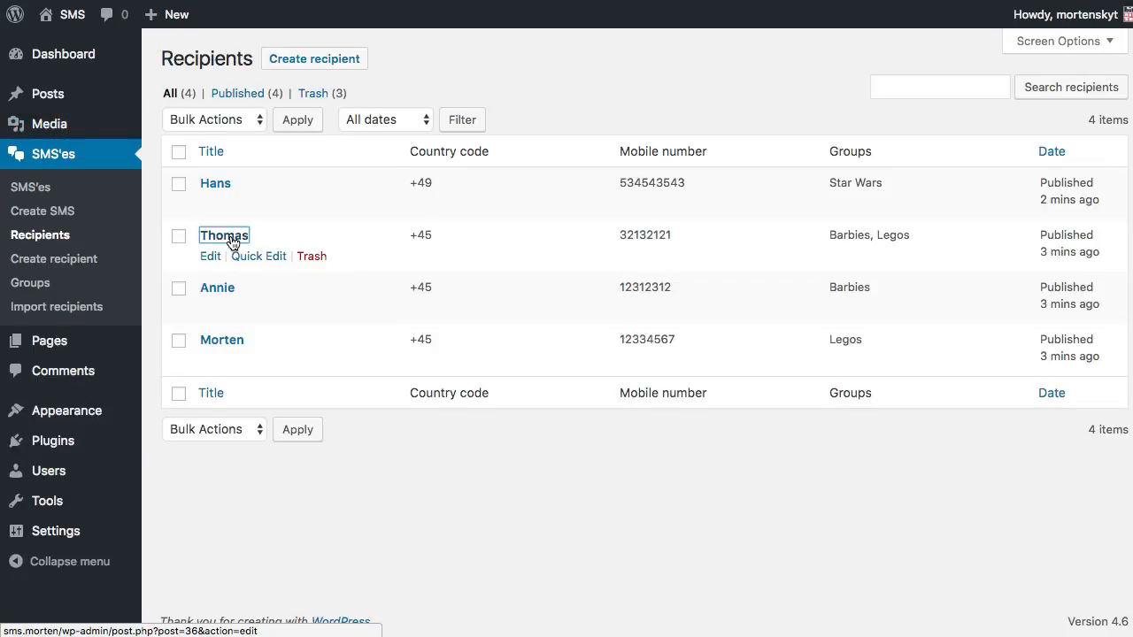
pyautogui.click(456, 370)
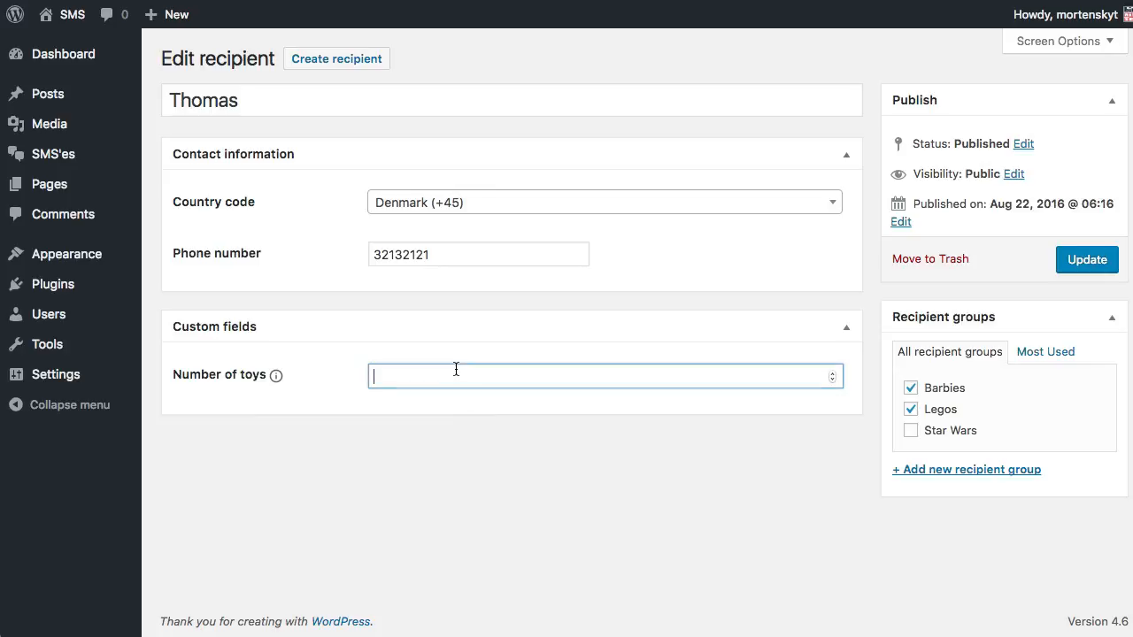
pyautogui.write('9')
pyautogui.click(1066, 266)
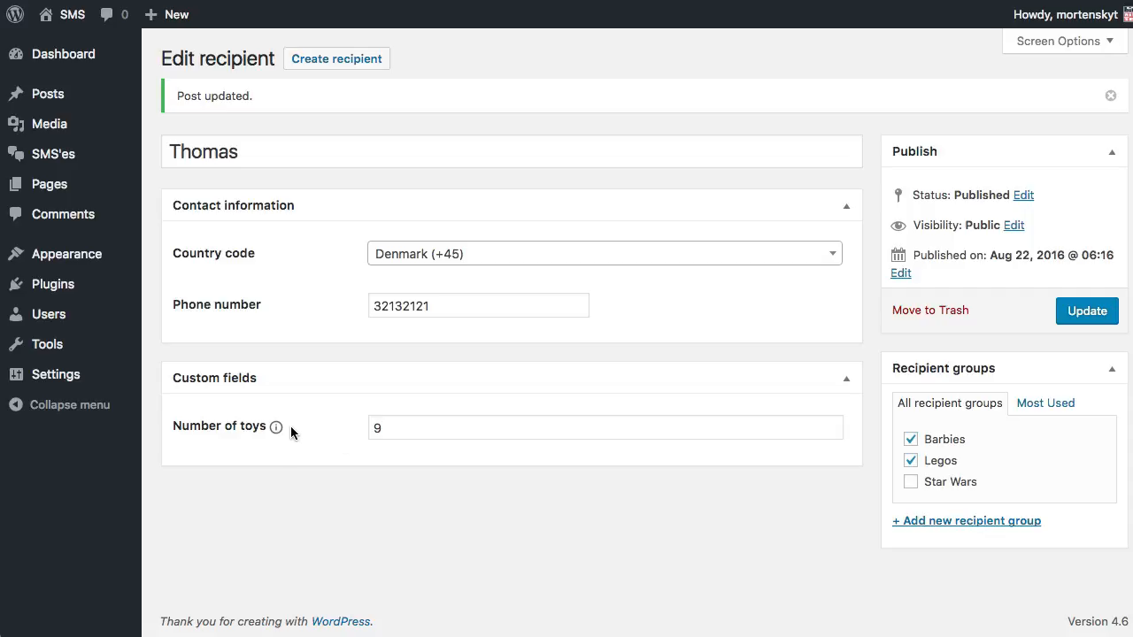
# Open a blank Create SMS form
pyautogui.moveTo(276, 429)
pyautogui.moveTo(122, 149)
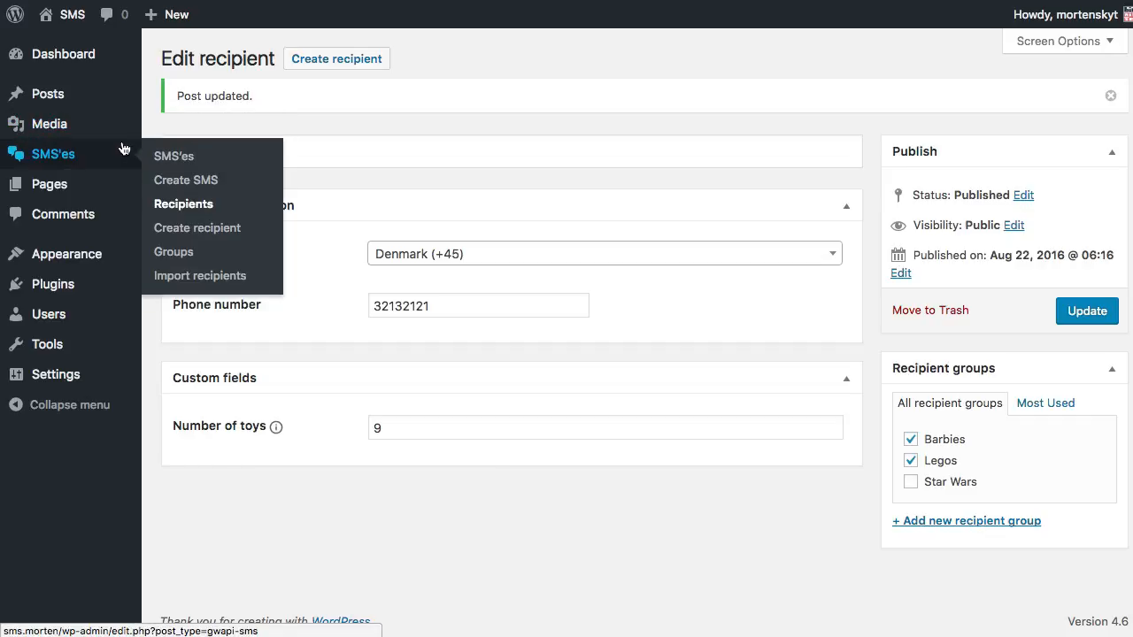
pyautogui.click(196, 185)
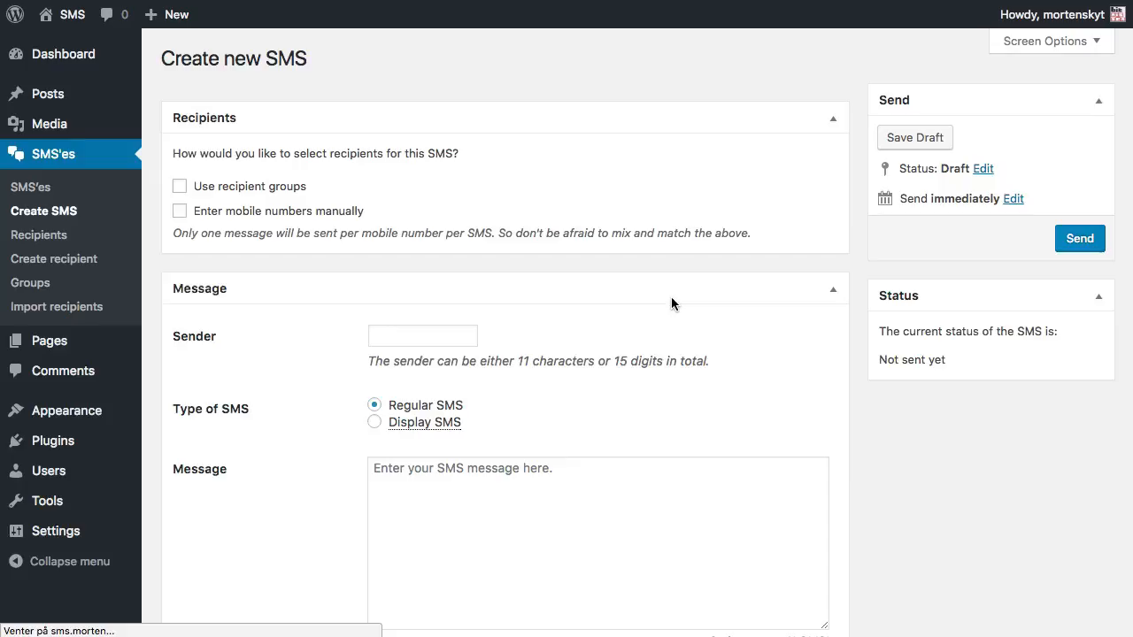
# Copy the %NUMBER-OF-TOYS% tag and write 'Hey kid! You have %NUMBER-OF-TOYS% toys at home!'
pyautogui.scroll(-5, 672, 299)
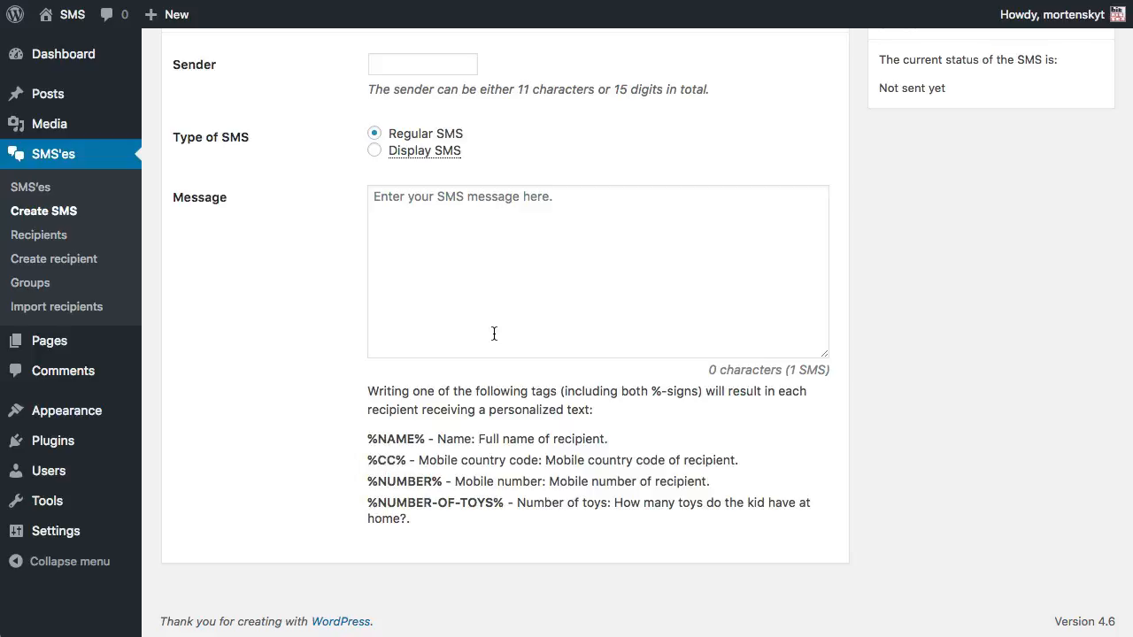
pyautogui.moveTo(504, 503); pyautogui.dragTo(367, 498)
pyautogui.press('super+c')
pyautogui.click(561, 296)
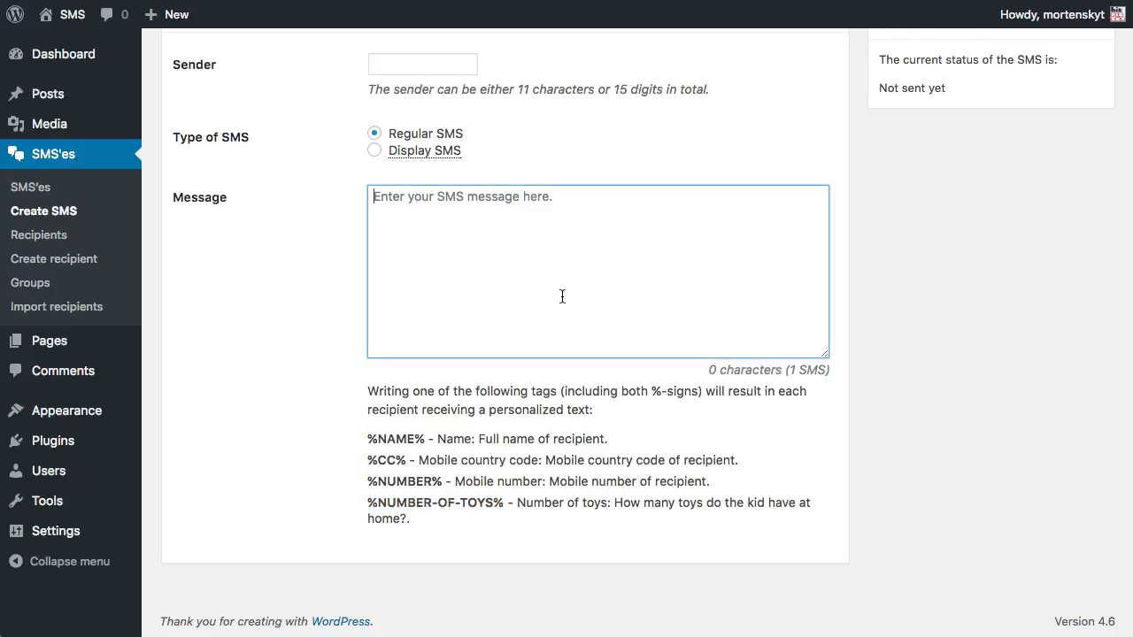
pyautogui.press('super+v')
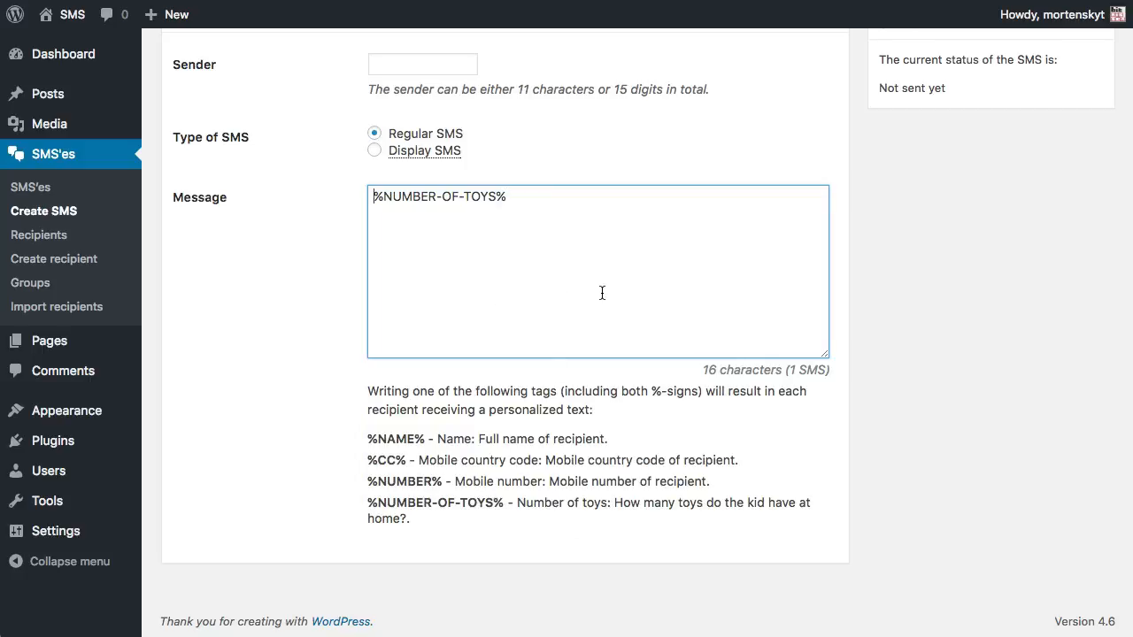
pyautogui.write('Hey kid! ')
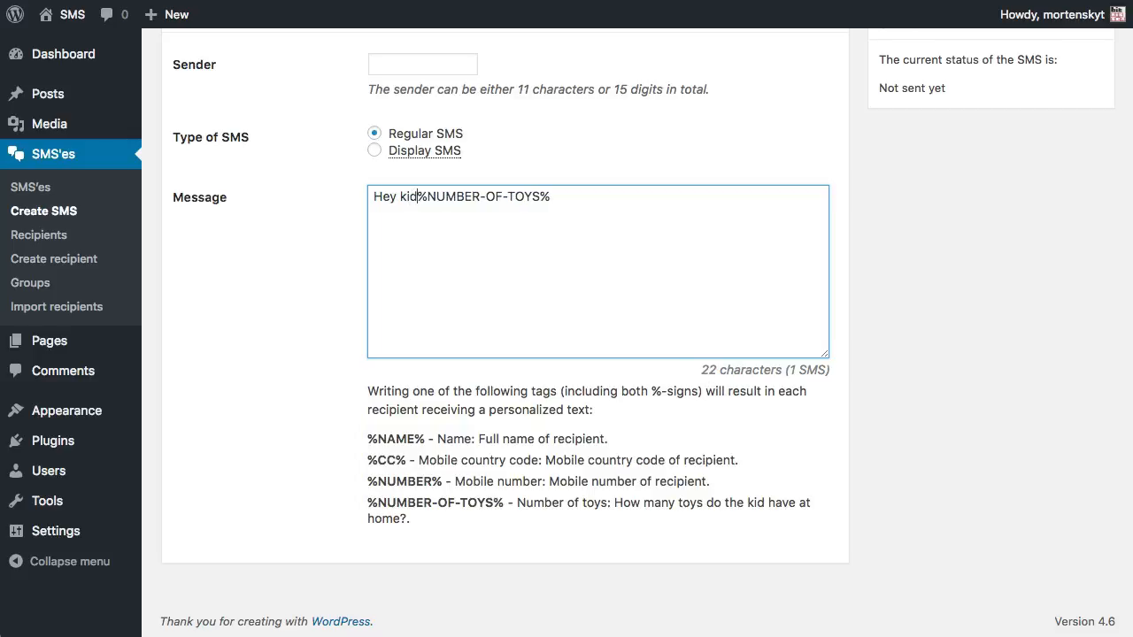
pyautogui.write('You have %NUMBER-OF-TOYS%')
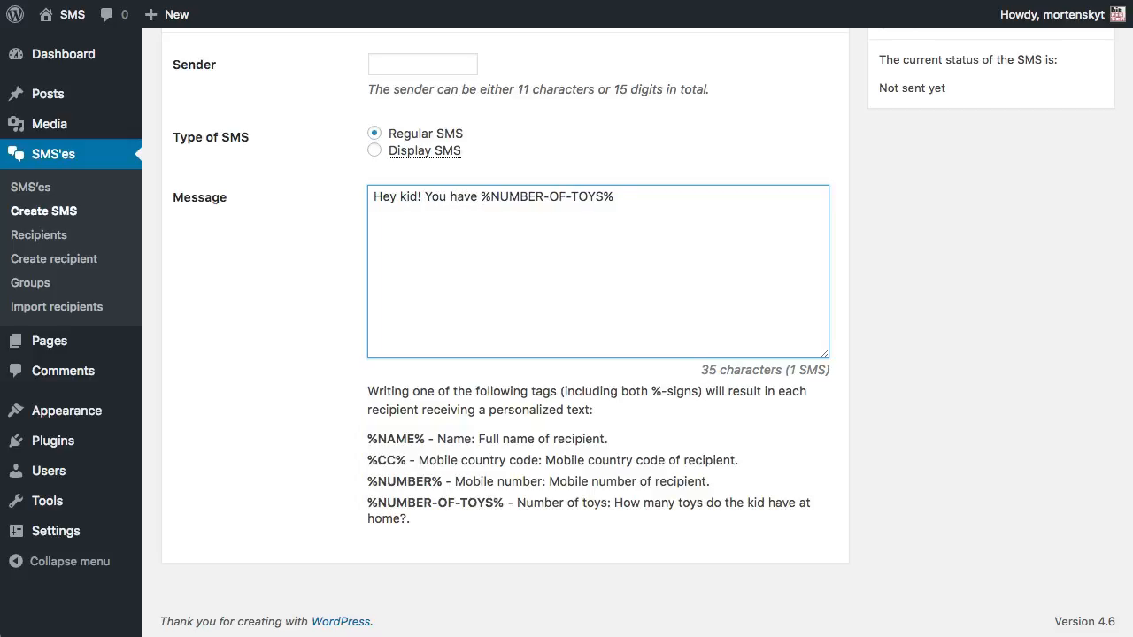
pyautogui.write(' toys at home!')
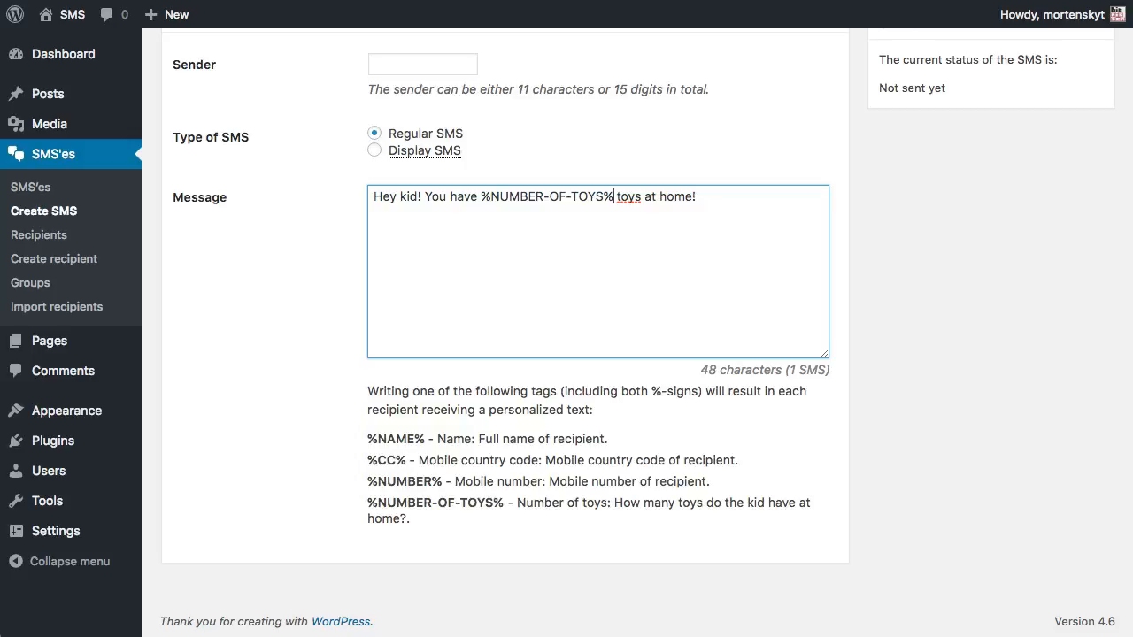
# Remove the duplicated tag text so %NUMBER-OF-TOYS% appears once after 'have'
pyautogui.moveTo(614, 196); pyautogui.dragTo(491, 196)
pyautogui.press('BackSpace')
pyautogui.press('BackSpace')
pyautogui.press('BackSpace')
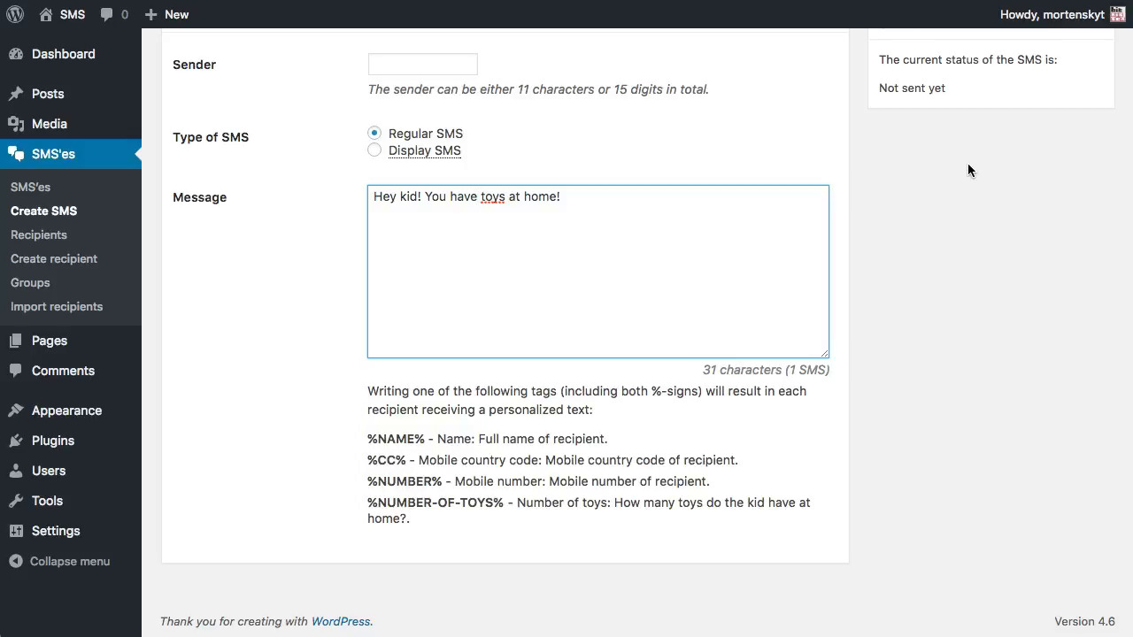
pyautogui.press('super+v')
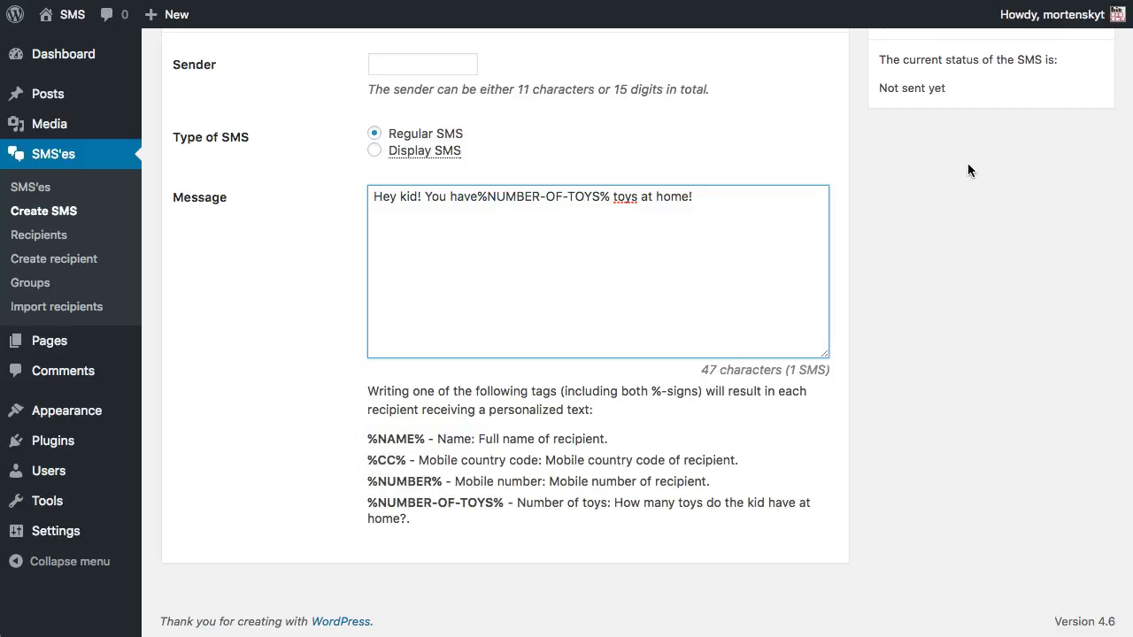
pyautogui.scroll(1, 967, 169)
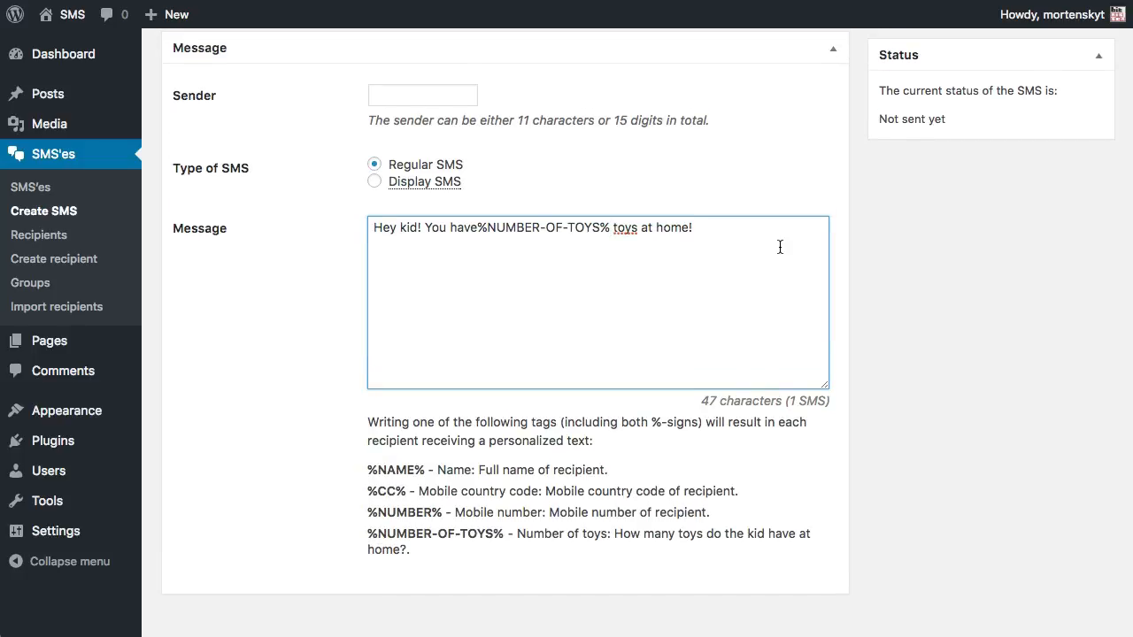
pyautogui.hotkey('shift', 'alt', 'Left')
pyautogui.hotkey('shift', 'alt', 'Left')
pyautogui.hotkey('shift', 'alt', 'Left')
pyautogui.hotkey('shift', 'Left')
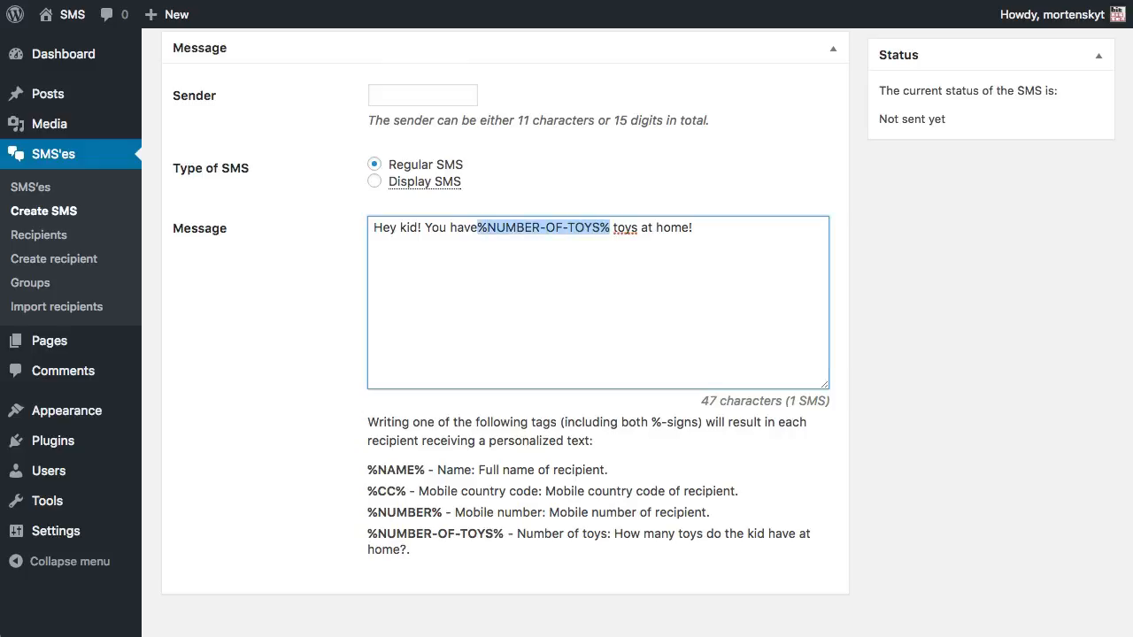